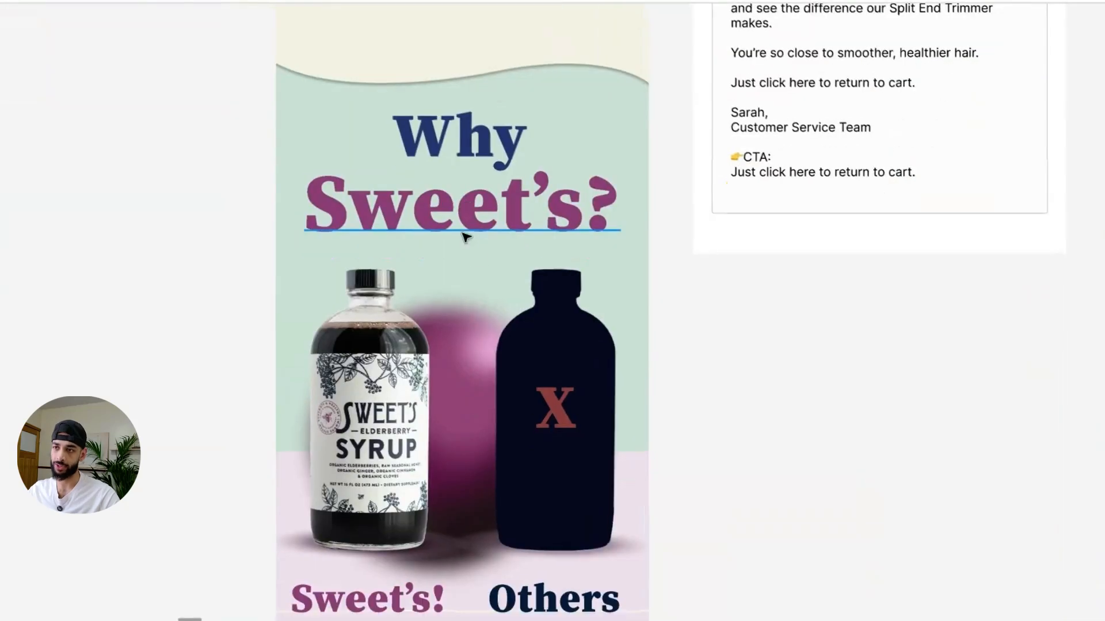
- Examine Frame 755's cart block, return-to-cart call to action and the "Why Sweet's?" comparison with other brands
{"action": "scroll", "coordinate": [491, 190], "scroll_direction": "up", "scroll_amount": 7}
{"action": "scroll", "coordinate": [485, 440], "scroll_direction": "down", "scroll_amount": 2}
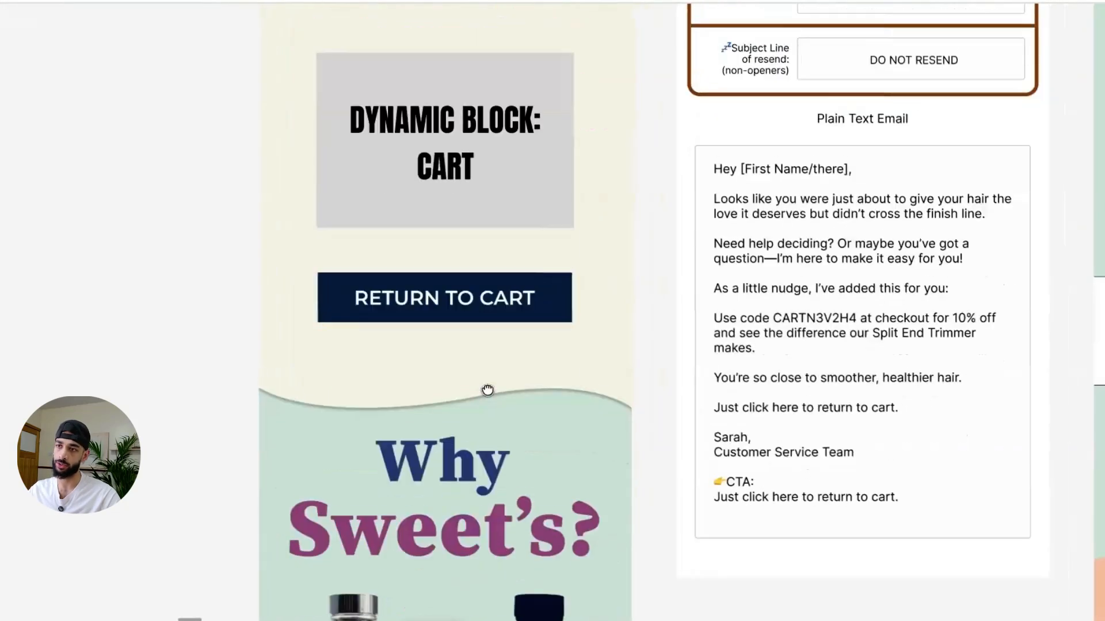
{"action": "scroll", "coordinate": [485, 441], "scroll_direction": "down", "scroll_amount": 5}
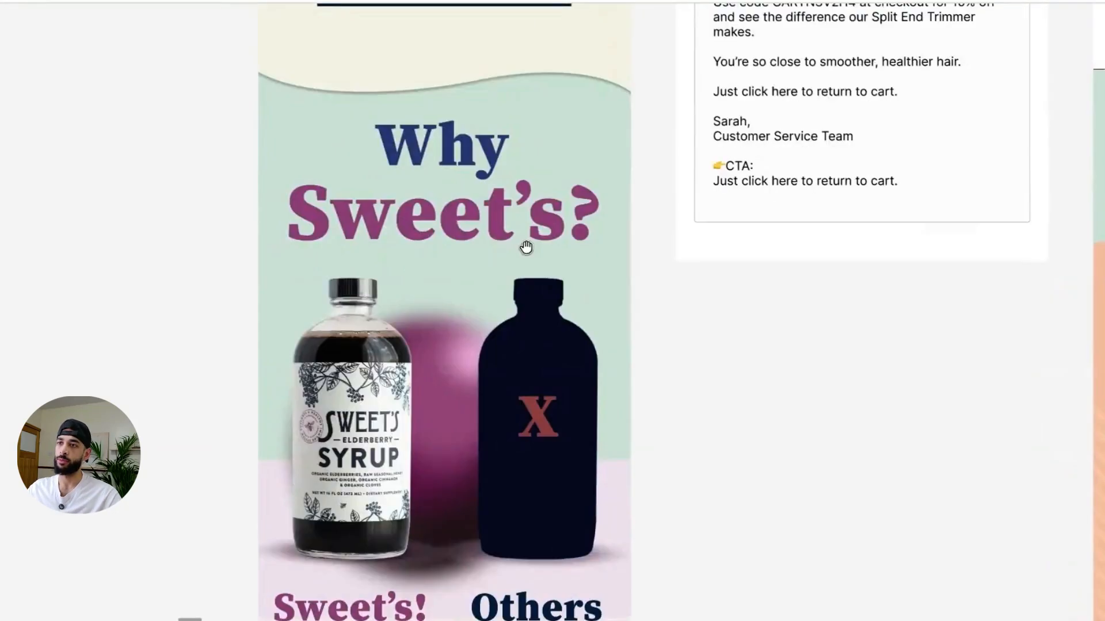
{"action": "scroll", "coordinate": [693, 382], "scroll_direction": "down", "scroll_amount": 3}
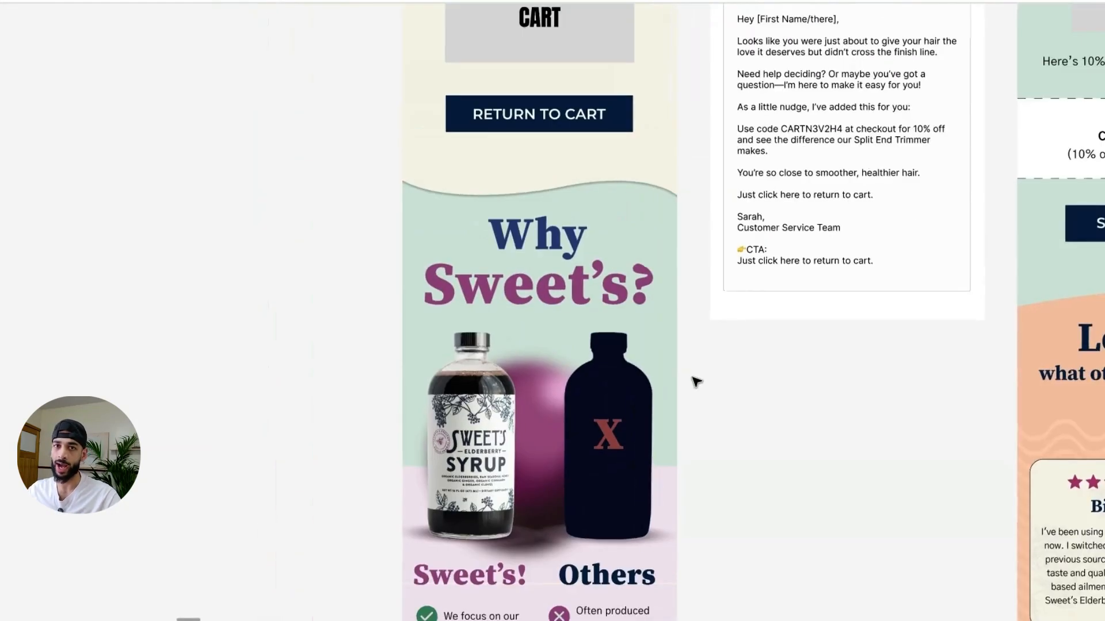
{"action": "scroll", "coordinate": [727, 400], "scroll_direction": "down", "scroll_amount": 5}
- Look over the plain-text email beside Frame 755, including its discount offer and return-to-cart call to action
{"action": "left_click_drag", "start_coordinate": [726, 400], "coordinate": [498, 340]}
{"action": "scroll", "coordinate": [484, 320], "scroll_direction": "up", "scroll_amount": 8}
{"action": "scroll", "coordinate": [494, 406], "scroll_direction": "down", "scroll_amount": 5}
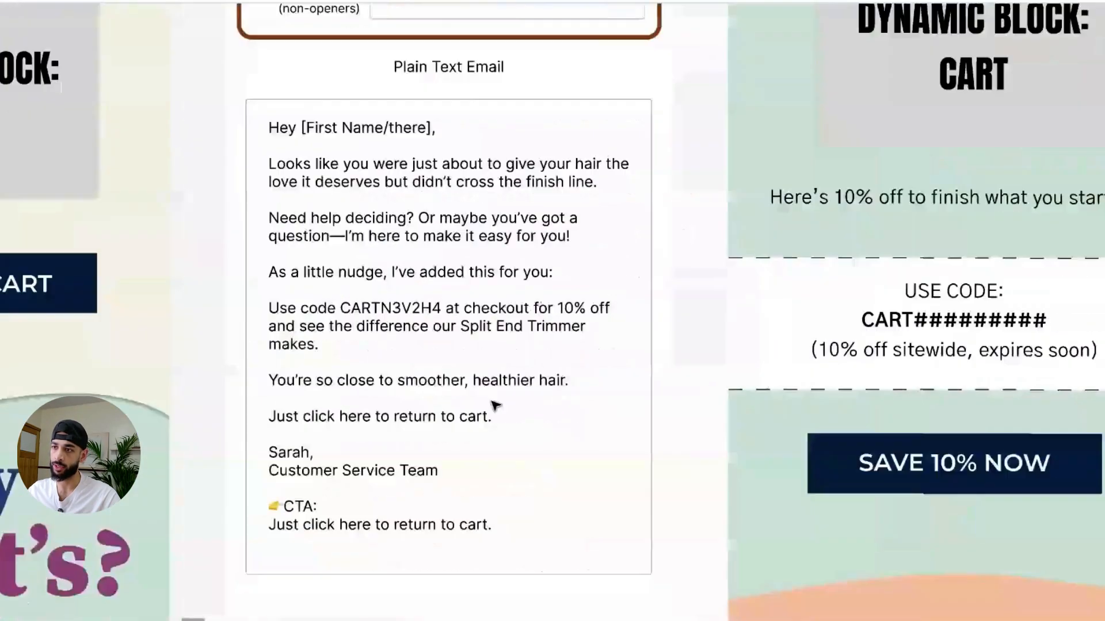
{"action": "left_click_drag", "start_coordinate": [494, 407], "coordinate": [579, 303]}
{"action": "scroll", "coordinate": [579, 303], "scroll_direction": "down", "scroll_amount": 5}
{"action": "left_click", "coordinate": [644, 252]}
{"action": "scroll", "coordinate": [485, 109], "scroll_direction": "up", "scroll_amount": 3}
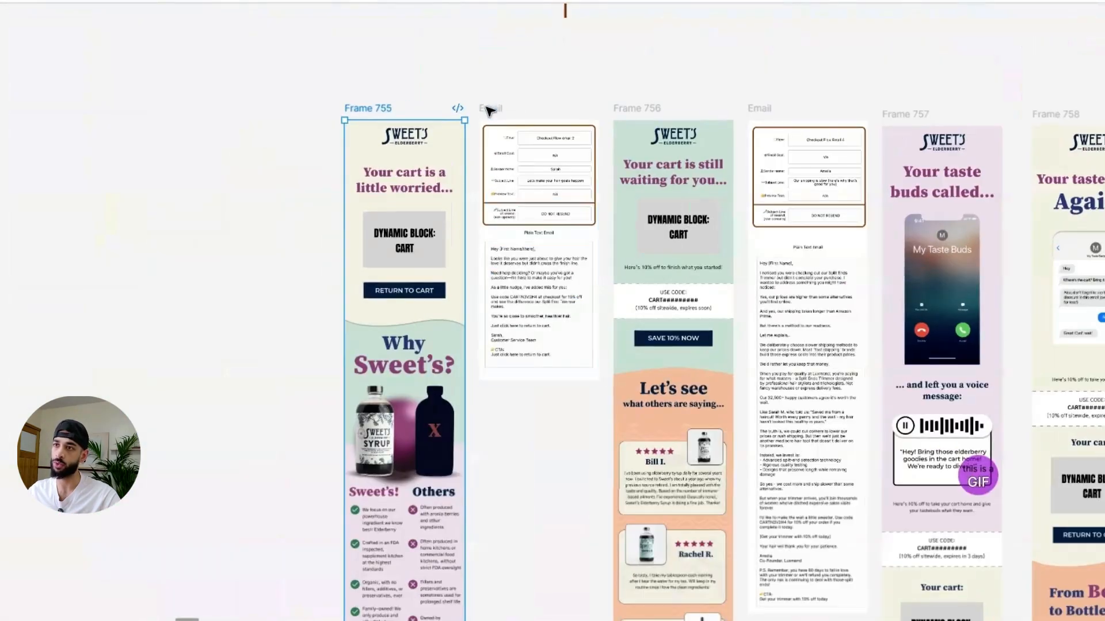
- Compare the designed cart email in Frame 755 with the plain-text Checkout Flow email 2 in the email row
{"action": "scroll", "coordinate": [662, 393], "scroll_direction": "down", "scroll_amount": 5}
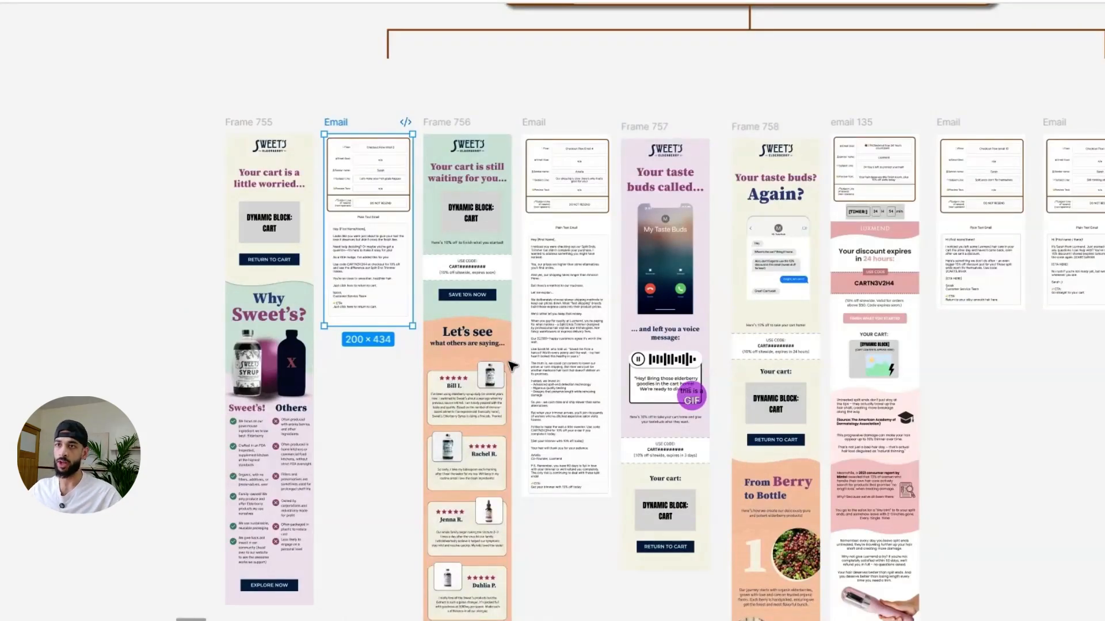
{"action": "scroll", "coordinate": [132, 195], "scroll_direction": "up", "scroll_amount": 3}
{"action": "left_click", "coordinate": [337, 334]}
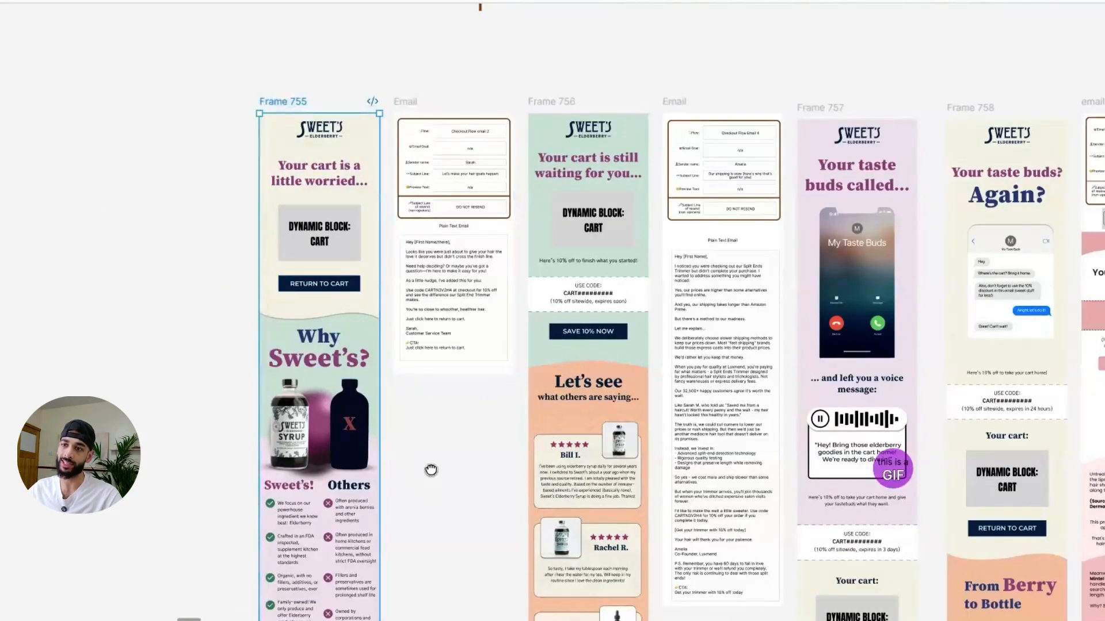
{"action": "scroll", "coordinate": [430, 470], "scroll_direction": "up", "scroll_amount": 5}
{"action": "scroll", "coordinate": [476, 247], "scroll_direction": "down", "scroll_amount": 5}
{"action": "scroll", "coordinate": [357, 382], "scroll_direction": "up", "scroll_amount": 5}
{"action": "left_click", "coordinate": [409, 83]}
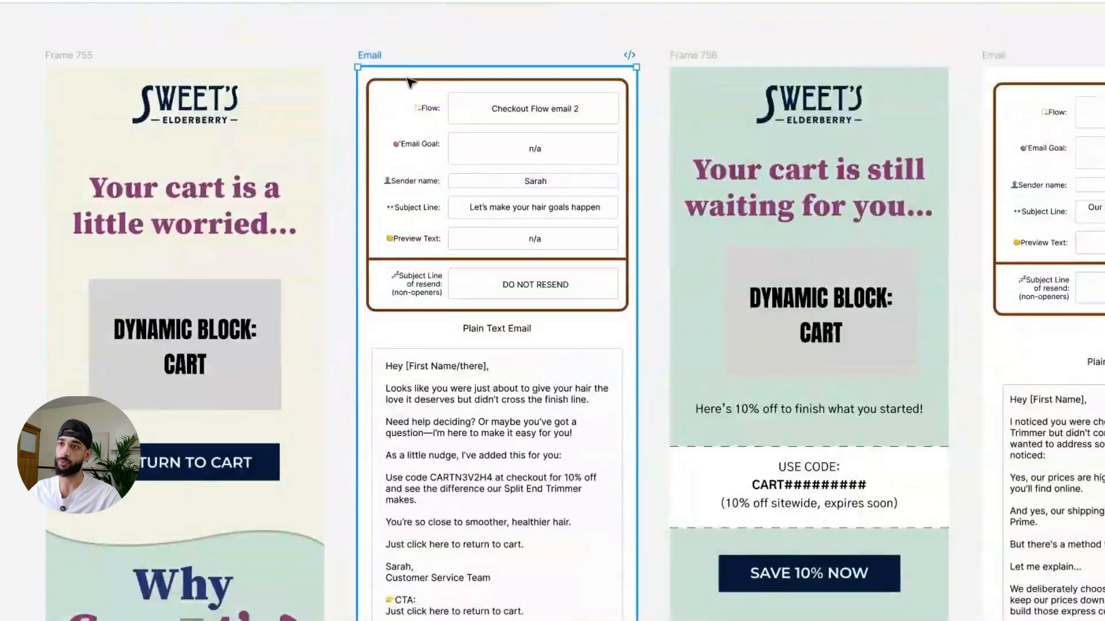
- Read Checkout Flow email 2 from its subject line through the plain-text message, sign-off and call to action
{"action": "scroll", "coordinate": [446, 271], "scroll_direction": "down", "scroll_amount": 2}
{"action": "scroll", "coordinate": [454, 301], "scroll_direction": "up", "scroll_amount": 5}
{"action": "scroll", "coordinate": [619, 348], "scroll_direction": "down", "scroll_amount": 5}
{"action": "scroll", "coordinate": [623, 371], "scroll_direction": "up", "scroll_amount": 3}
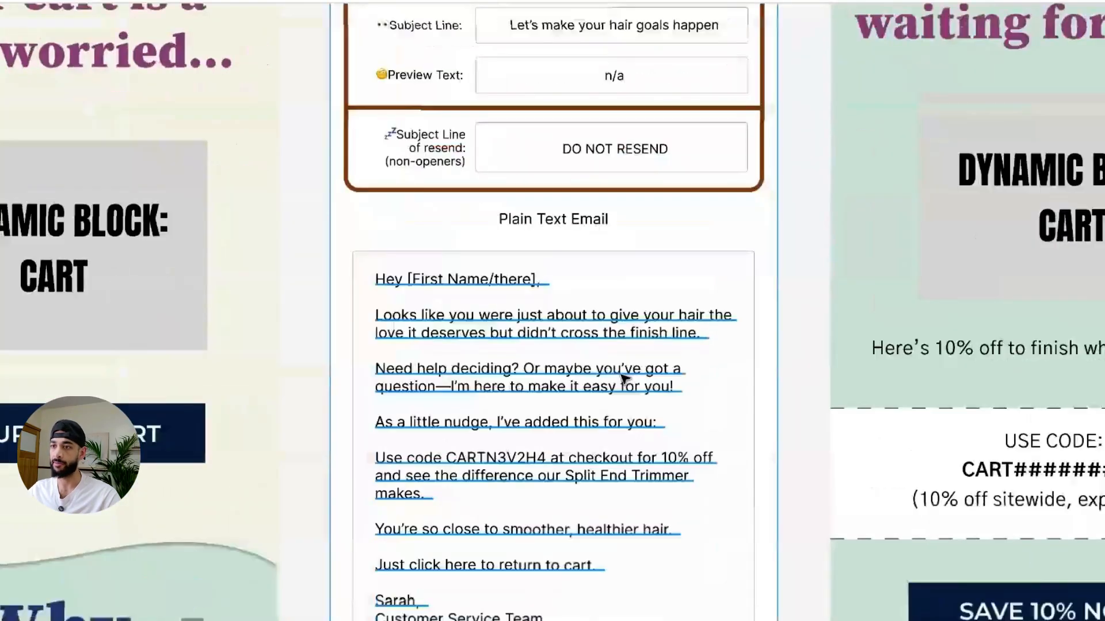
{"action": "scroll", "coordinate": [622, 377], "scroll_direction": "down", "scroll_amount": 5}
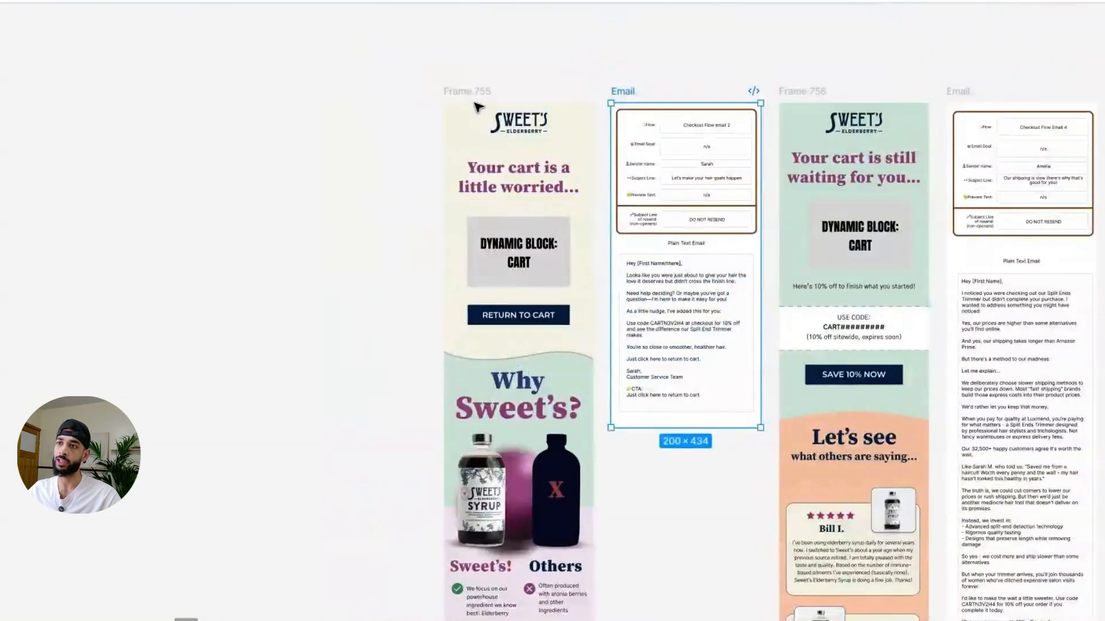
{"action": "mouse_move", "coordinate": [473, 93]}
{"action": "left_mouse_down"}
{"action": "mouse_move", "coordinate": [466, 101]}
{"action": "mouse_move", "coordinate": [464, 89]}
{"action": "left_mouse_up"}
{"action": "scroll", "coordinate": [533, 101], "scroll_direction": "right", "scroll_amount": 2}
{"action": "scroll", "coordinate": [564, 231], "scroll_direction": "up", "scroll_amount": 6}
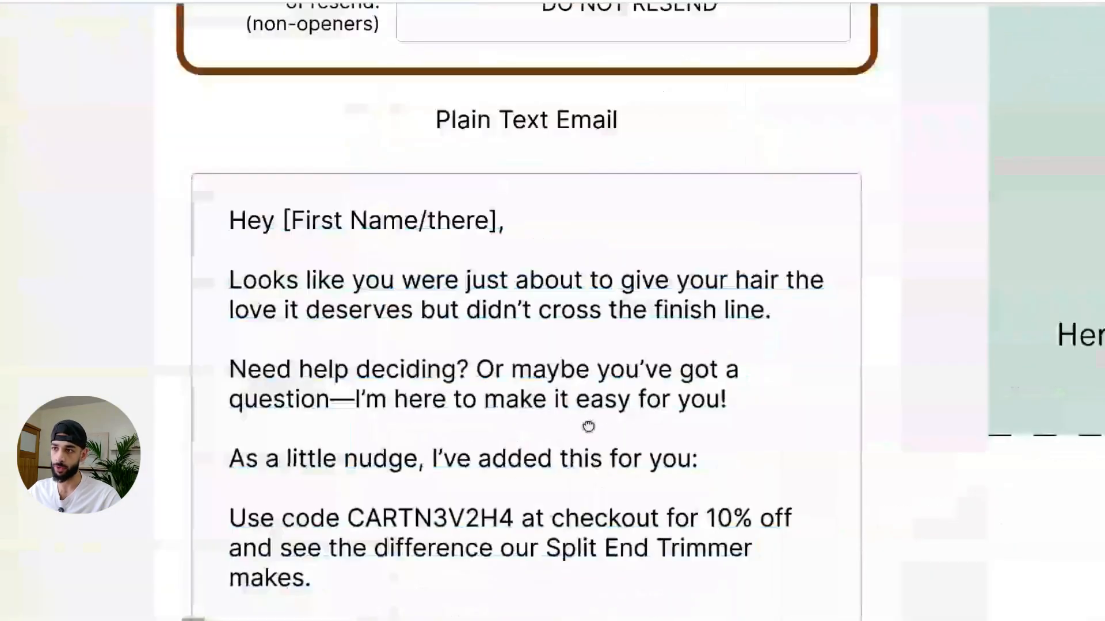
{"action": "left_click_drag", "start_coordinate": [588, 427], "coordinate": [553, 295]}
{"action": "left_click_drag", "start_coordinate": [582, 353], "coordinate": [501, 181]}
{"action": "scroll", "coordinate": [587, 300], "scroll_direction": "down", "scroll_amount": 3}
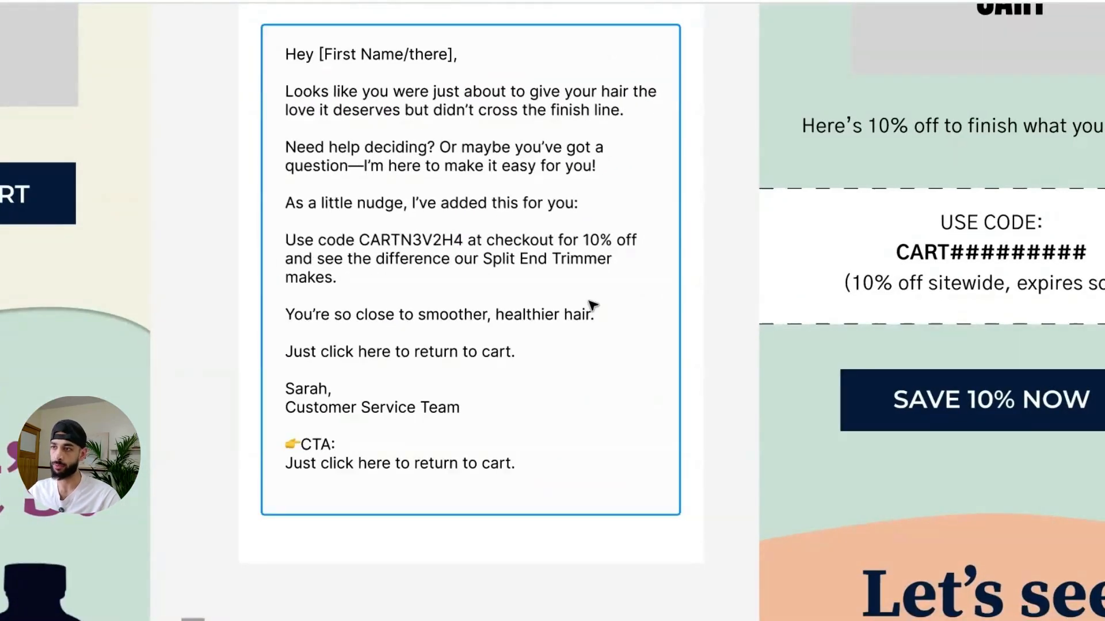
{"action": "scroll", "coordinate": [591, 305], "scroll_direction": "down", "scroll_amount": 4}
{"action": "left_click_drag", "start_coordinate": [640, 469], "coordinate": [428, 337]}
{"action": "scroll", "coordinate": [248, 172], "scroll_direction": "up", "scroll_amount": 4}
{"action": "scroll", "coordinate": [461, 239], "scroll_direction": "down", "scroll_amount": 4}
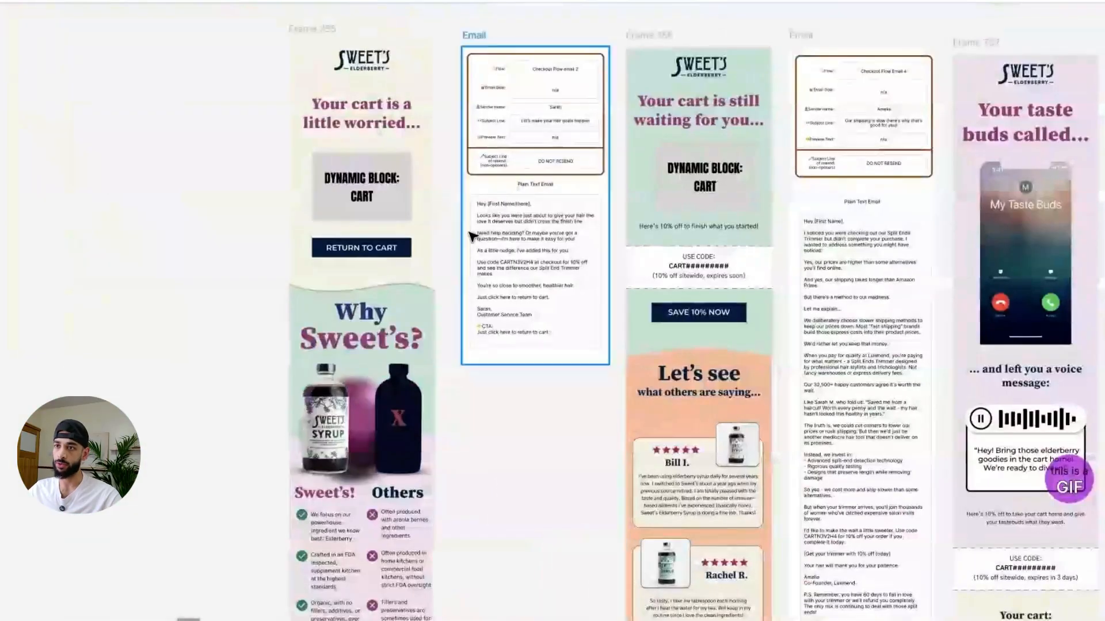
- Review the "Why Sweet's?" section of Frame 755, from the bottle comparison to the Sweet's versus Others benefit lists
{"action": "left_click_drag", "start_coordinate": [391, 414], "coordinate": [593, 276]}
{"action": "scroll", "coordinate": [578, 277], "scroll_direction": "up", "scroll_amount": 4}
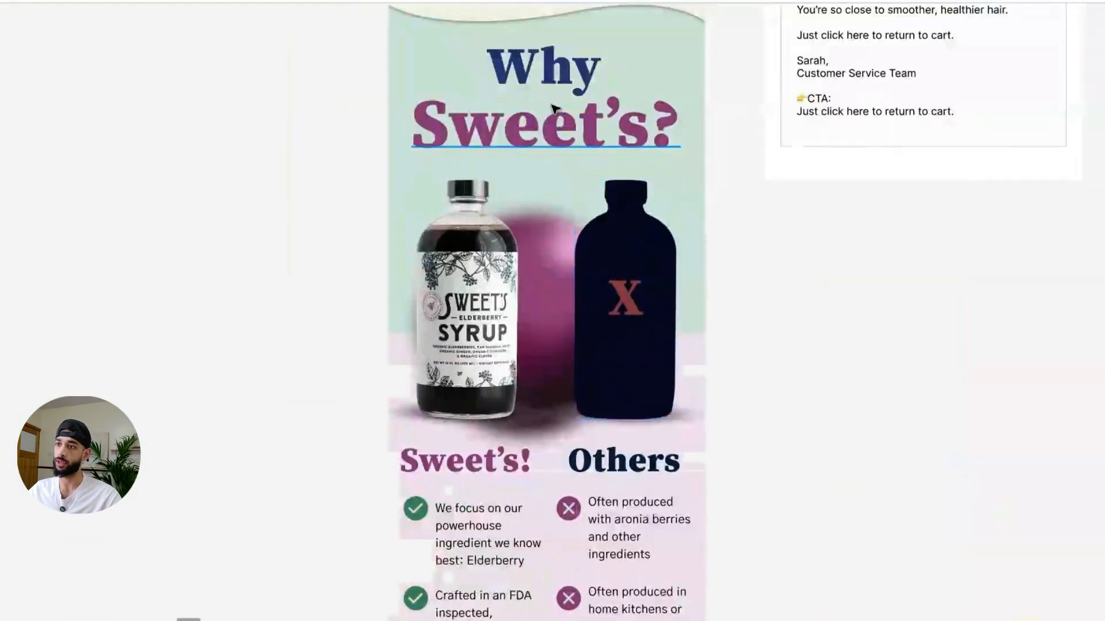
{"action": "scroll", "coordinate": [458, 355], "scroll_direction": "down", "scroll_amount": 2}
{"action": "scroll", "coordinate": [459, 355], "scroll_direction": "up", "scroll_amount": 1}
{"action": "left_click_drag", "start_coordinate": [458, 355], "coordinate": [429, 148]}
{"action": "left_click_drag", "start_coordinate": [715, 73], "coordinate": [708, 347]}
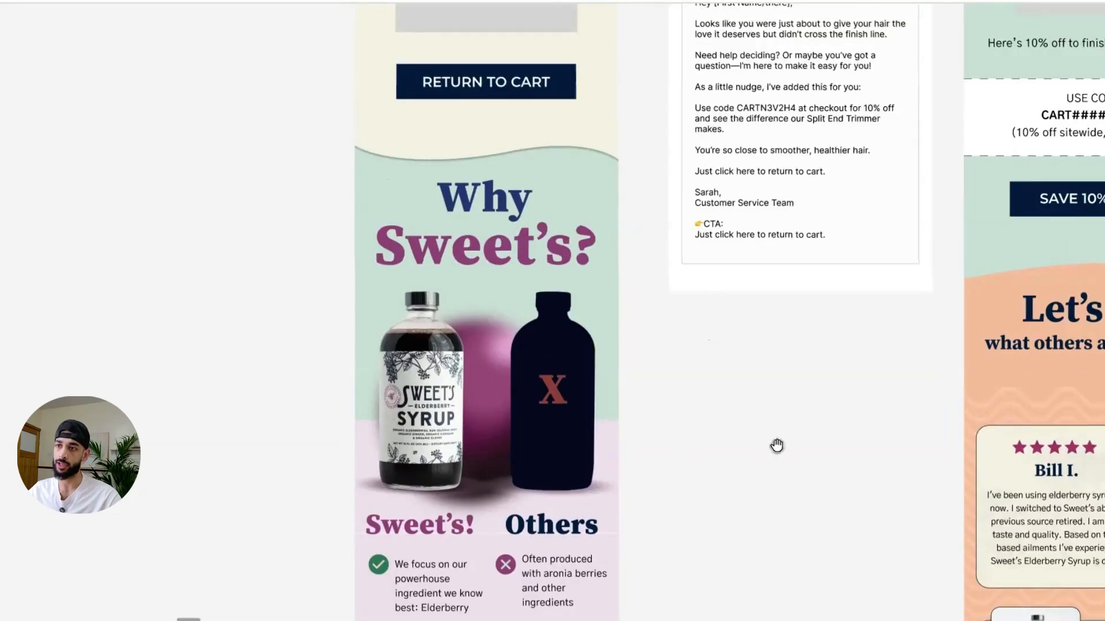
- Examine the customer reviews in Frame 756 and the plain-text Checkout Flow Email 4 beside them
{"action": "left_click_drag", "start_coordinate": [946, 517], "coordinate": [397, 188]}
{"action": "scroll", "coordinate": [397, 189], "scroll_direction": "down", "scroll_amount": 4}
{"action": "left_click_drag", "start_coordinate": [454, 217], "coordinate": [426, 452]}
{"action": "scroll", "coordinate": [426, 452], "scroll_direction": "up", "scroll_amount": 4}
{"action": "left_click_drag", "start_coordinate": [599, 383], "coordinate": [247, 218]}
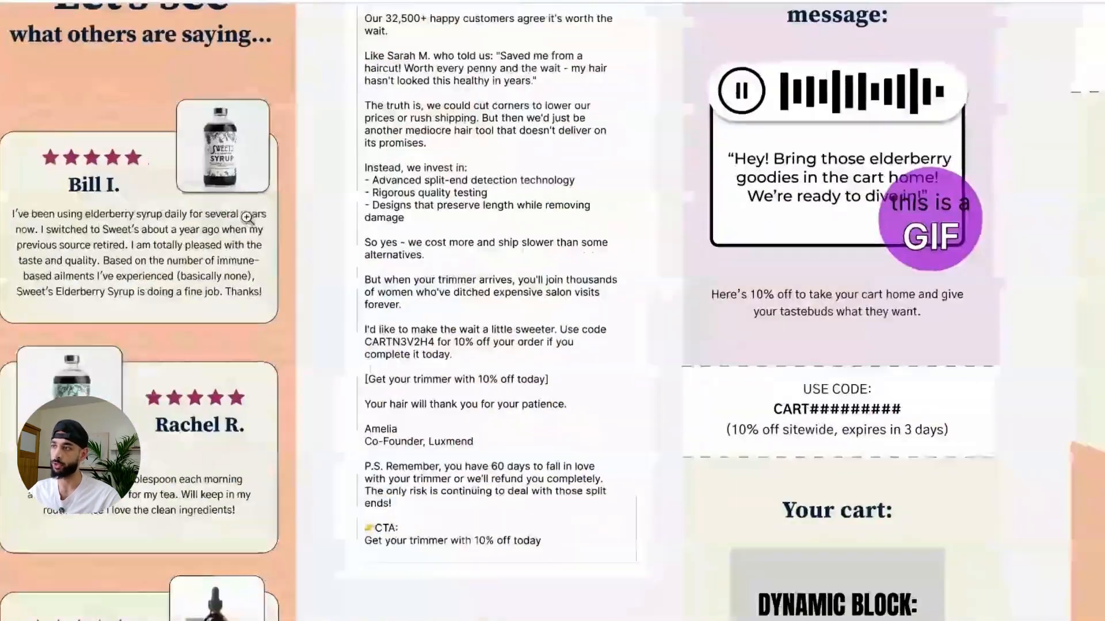
{"action": "scroll", "coordinate": [247, 218], "scroll_direction": "down", "scroll_amount": 4}
{"action": "left_click_drag", "start_coordinate": [426, 158], "coordinate": [469, 336]}
{"action": "scroll", "coordinate": [536, 108], "scroll_direction": "up", "scroll_amount": 5}
- Examine Frame 757's "My Taste Buds" incoming-call graphic and the animated voice message below it
{"action": "left_click_drag", "start_coordinate": [599, 205], "coordinate": [557, 136]}
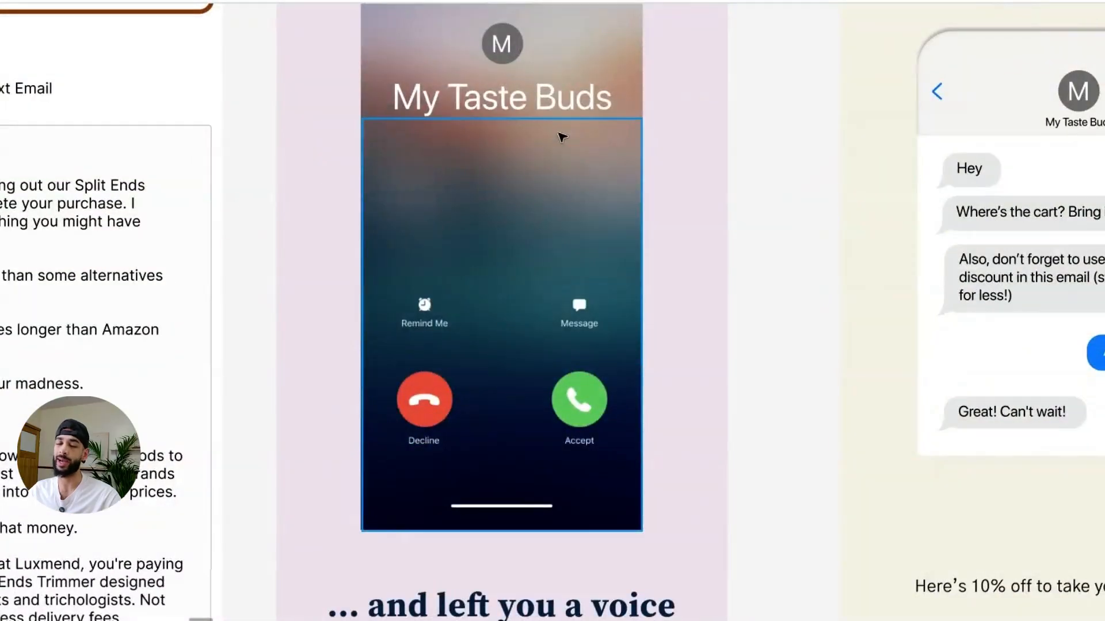
{"action": "scroll", "coordinate": [561, 137], "scroll_direction": "down", "scroll_amount": 3}
{"action": "scroll", "coordinate": [561, 137], "scroll_direction": "down", "scroll_amount": 5}
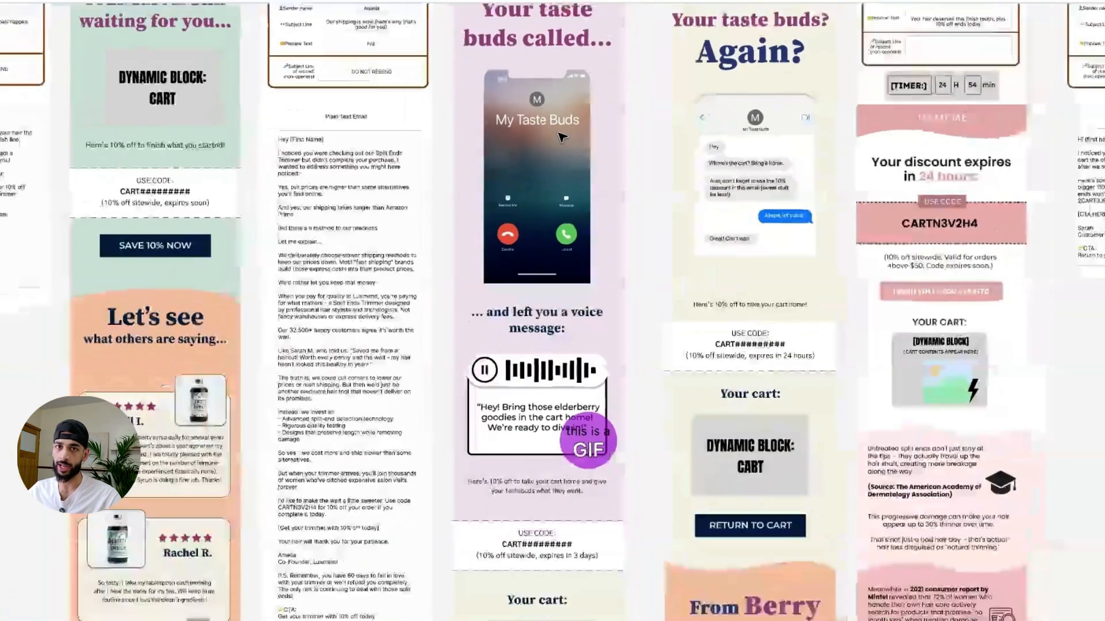
{"action": "scroll", "coordinate": [562, 128], "scroll_direction": "up", "scroll_amount": 8}
{"action": "scroll", "coordinate": [562, 129], "scroll_direction": "down", "scroll_amount": 5}
{"action": "scroll", "coordinate": [564, 129], "scroll_direction": "down", "scroll_amount": 5}
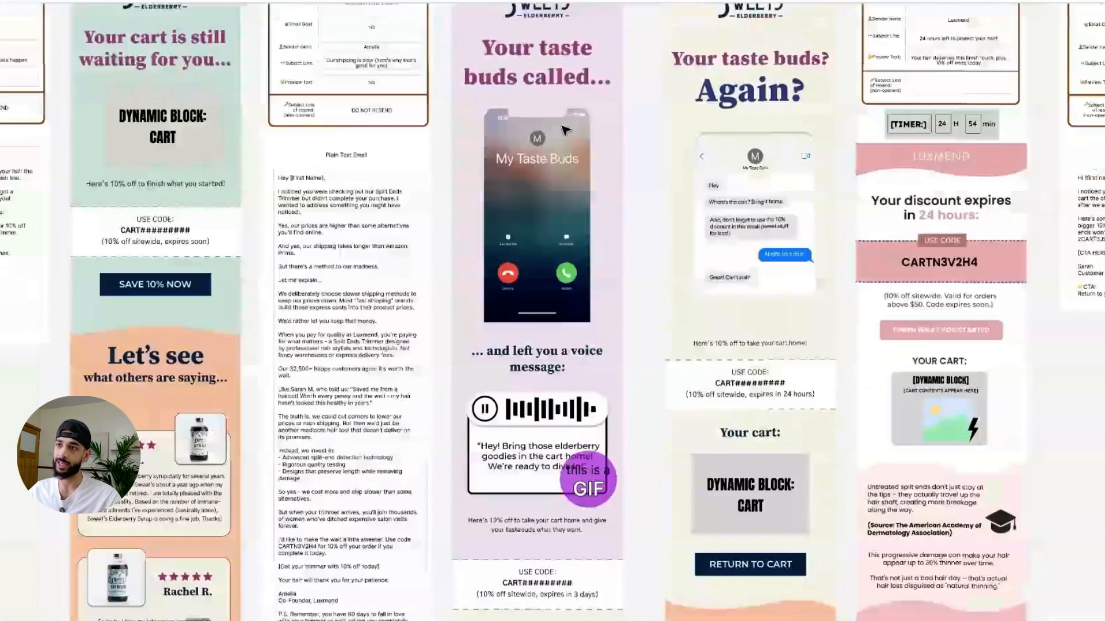
{"action": "scroll", "coordinate": [518, 345], "scroll_direction": "up", "scroll_amount": 6}
{"action": "scroll", "coordinate": [497, 466], "scroll_direction": "down", "scroll_amount": 2}
{"action": "scroll", "coordinate": [496, 465], "scroll_direction": "down", "scroll_amount": 1}
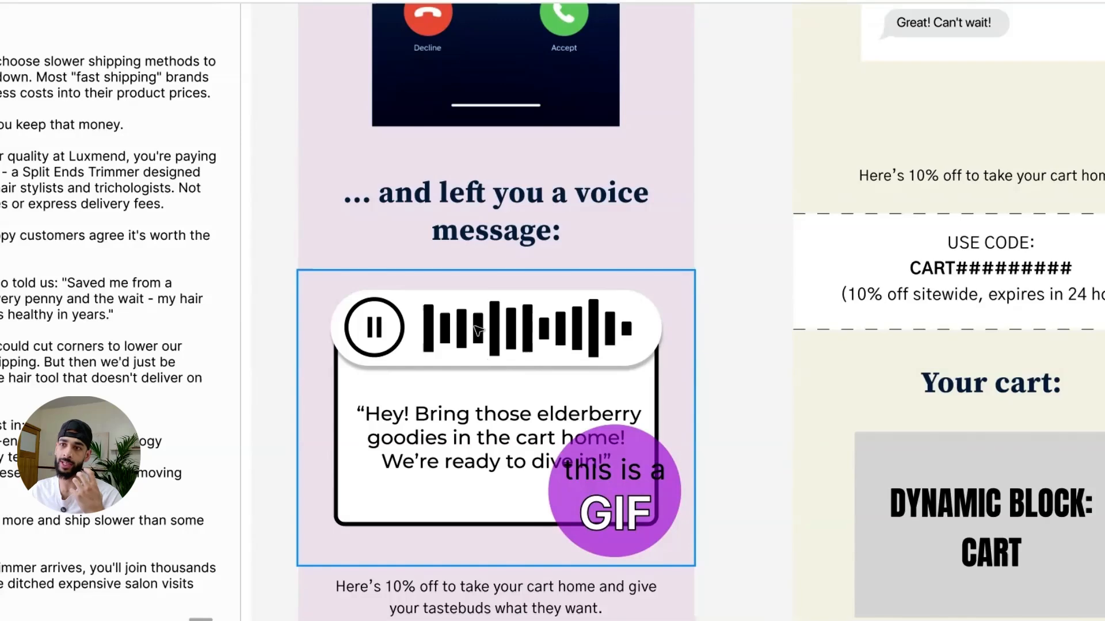
- Review Frame 757 from the "Your taste buds called..." headline down to the 10% discount code section
{"action": "scroll", "coordinate": [477, 330], "scroll_direction": "up", "scroll_amount": 15}
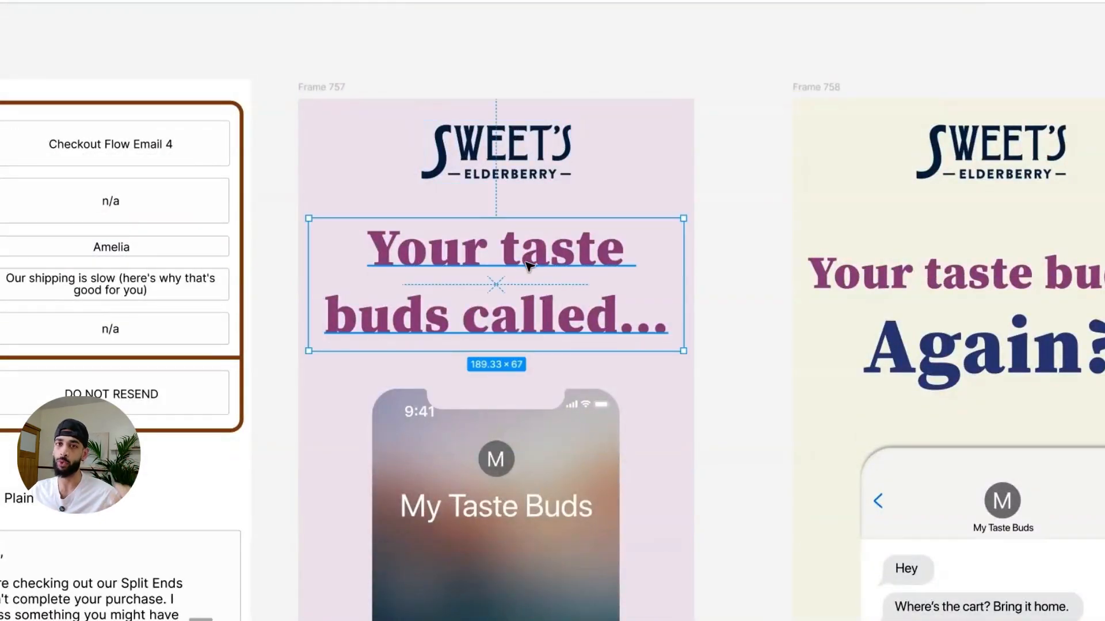
{"action": "scroll", "coordinate": [528, 257], "scroll_direction": "down", "scroll_amount": 12}
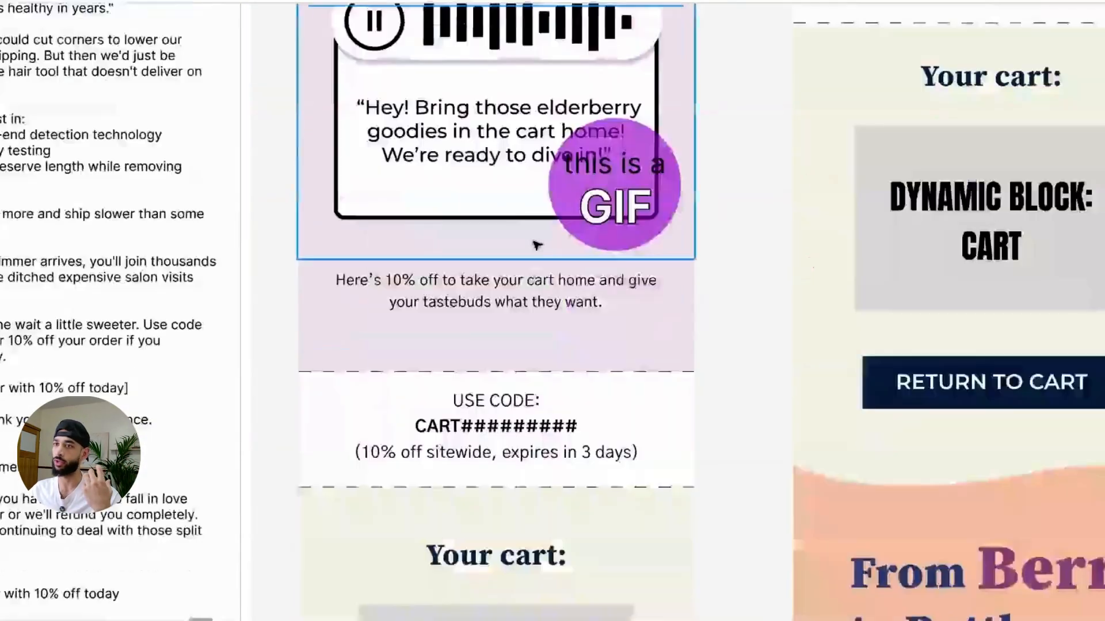
{"action": "scroll", "coordinate": [535, 244], "scroll_direction": "up", "scroll_amount": 2}
{"action": "scroll", "coordinate": [757, 264], "scroll_direction": "down", "scroll_amount": 1}
{"action": "scroll", "coordinate": [436, 282], "scroll_direction": "down", "scroll_amount": 3}
{"action": "scroll", "coordinate": [435, 282], "scroll_direction": "down", "scroll_amount": 4}
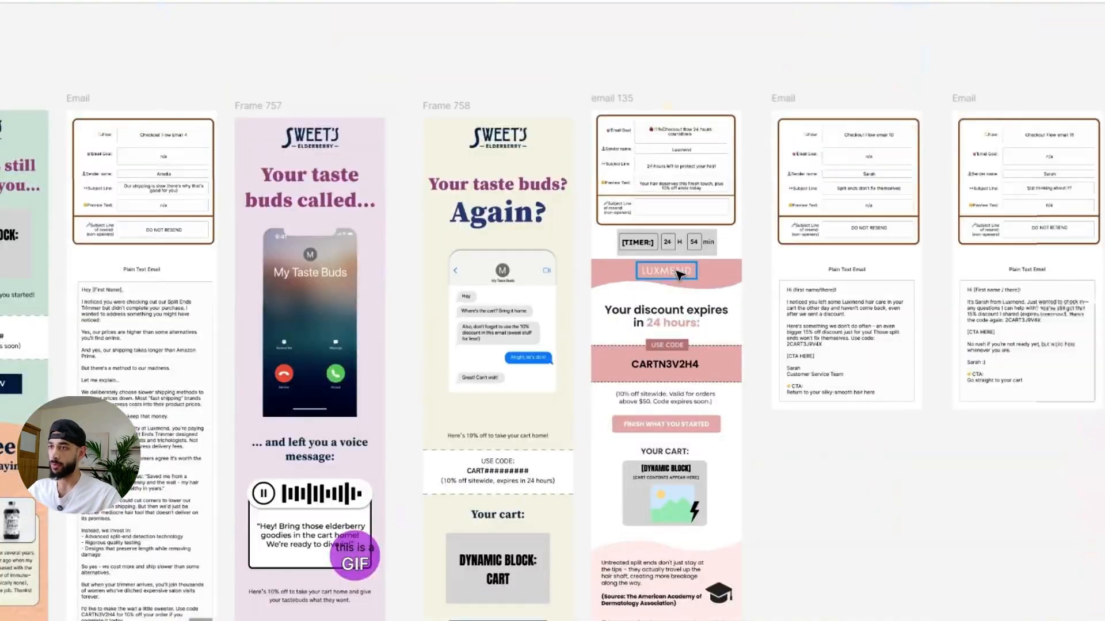
- Look over Frame 758's text-message email and the following emails up to the last plain-text checkout emails
{"action": "scroll", "coordinate": [552, 281], "scroll_direction": "up", "scroll_amount": 10}
{"action": "left_click_drag", "start_coordinate": [561, 283], "coordinate": [559, 315]}
{"action": "scroll", "coordinate": [563, 305], "scroll_direction": "down", "scroll_amount": 5}
{"action": "left_click_drag", "start_coordinate": [814, 389], "coordinate": [481, 175]}
{"action": "scroll", "coordinate": [442, 268], "scroll_direction": "down", "scroll_amount": 5}
{"action": "scroll", "coordinate": [442, 268], "scroll_direction": "up", "scroll_amount": 10}
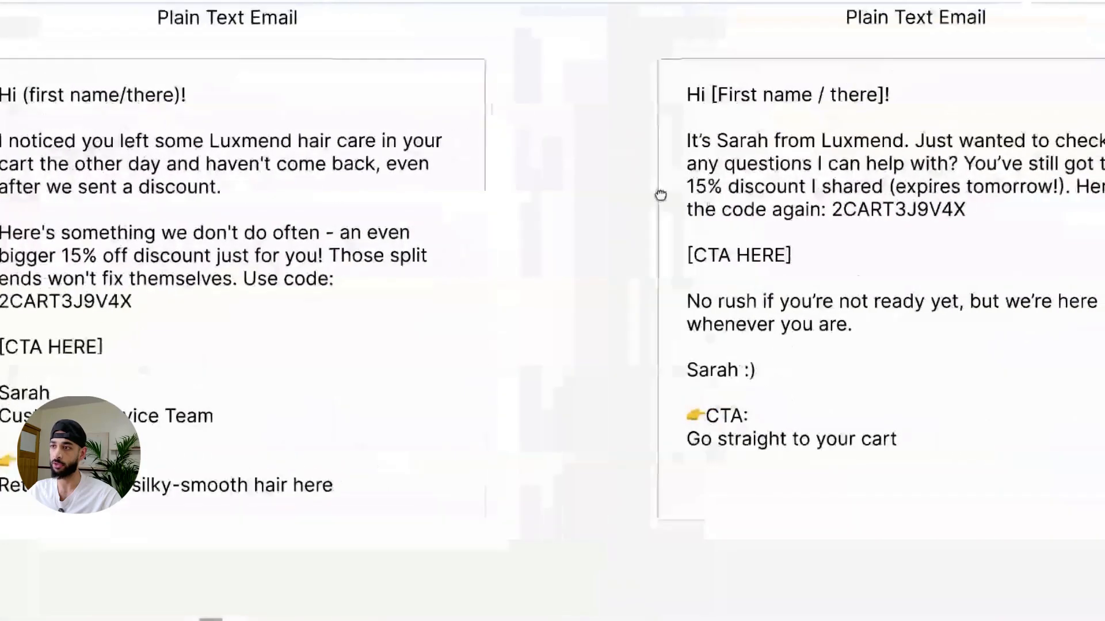
- Read the last two plain-text checkout emails offering the bigger 15% discount and its expiry reminder
{"action": "left_click_drag", "start_coordinate": [660, 195], "coordinate": [649, 220]}
{"action": "scroll", "coordinate": [658, 199], "scroll_direction": "down", "scroll_amount": 1}
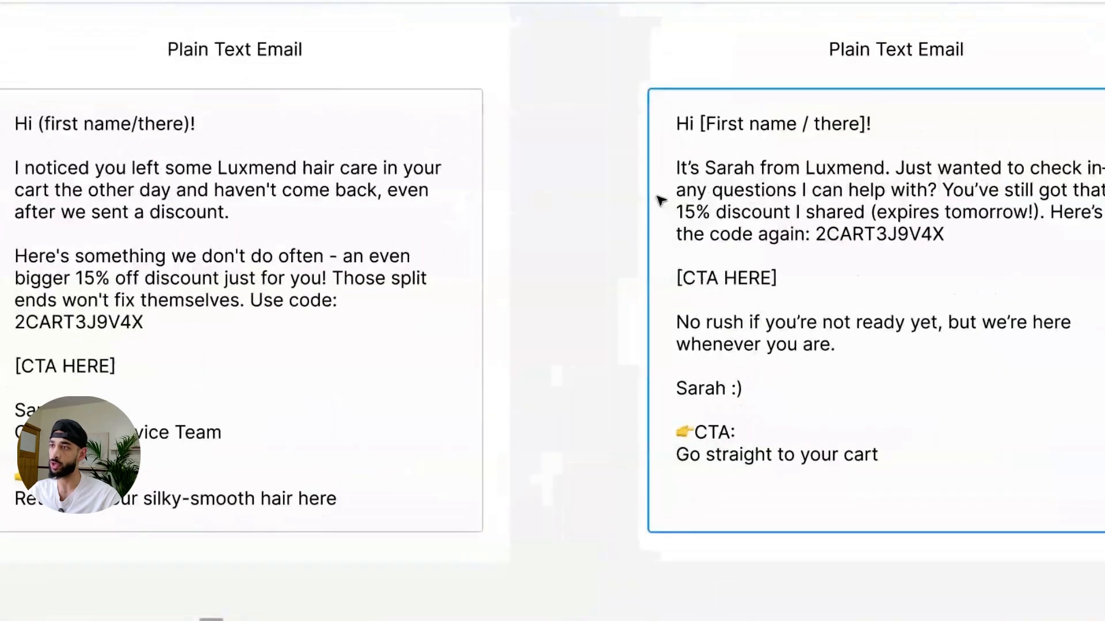
{"action": "left_click_drag", "start_coordinate": [313, 265], "coordinate": [414, 273]}
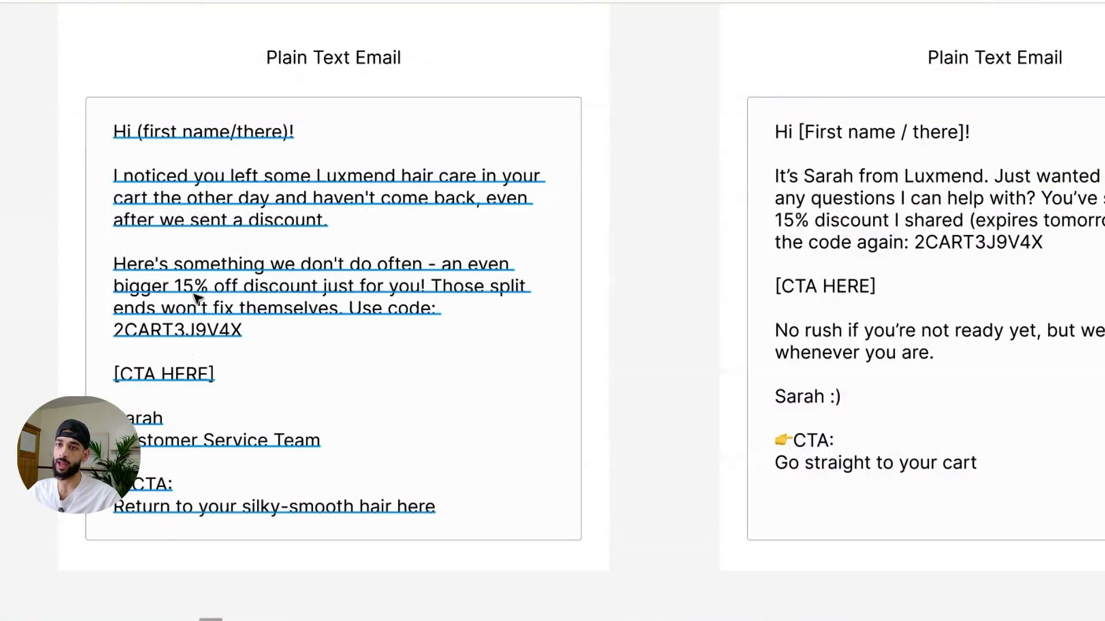
{"action": "left_click", "coordinate": [309, 272]}
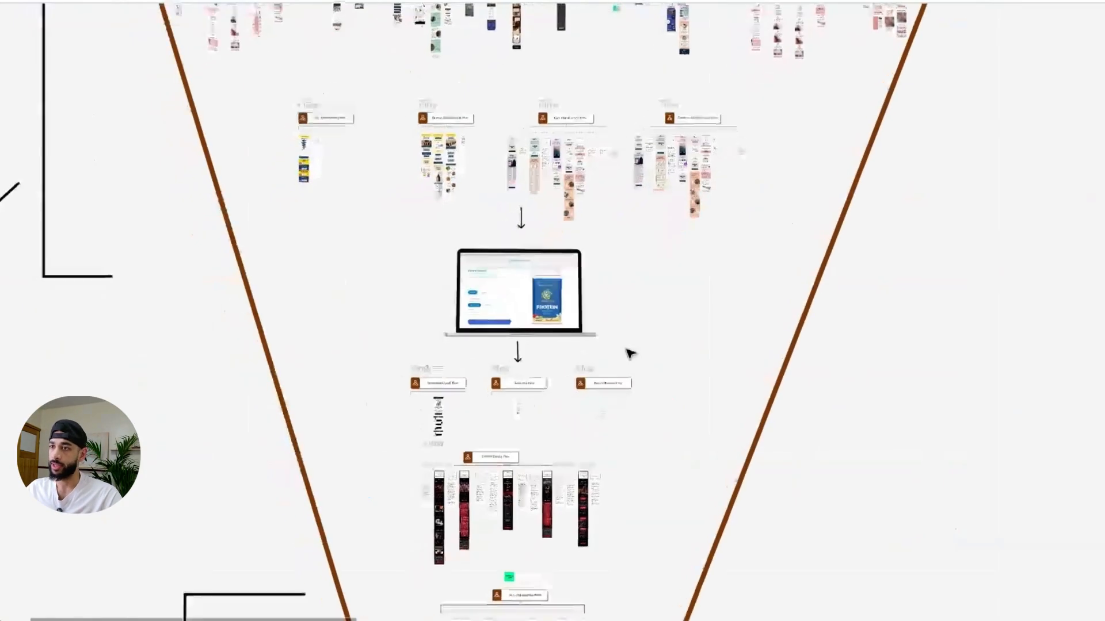
- View the overall email funnel and examine the CPA label linked to its upper flows
{"action": "scroll", "coordinate": [734, 300], "scroll_direction": "up", "scroll_amount": 5}
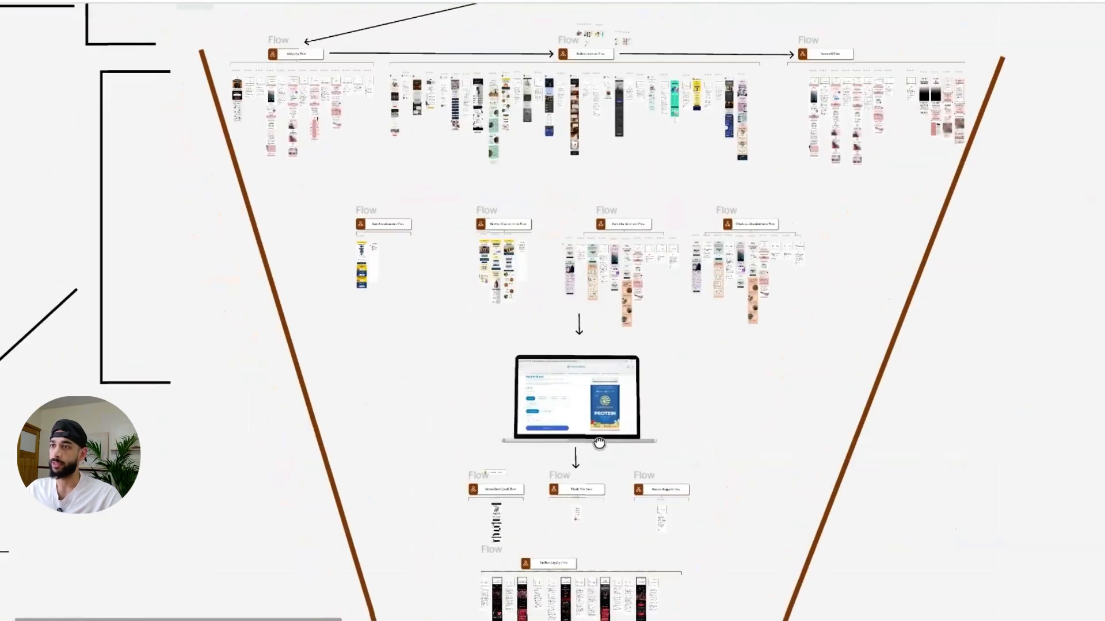
{"action": "scroll", "coordinate": [734, 300], "scroll_direction": "left", "scroll_amount": 6}
{"action": "scroll", "coordinate": [570, 397], "scroll_direction": "down", "scroll_amount": 3}
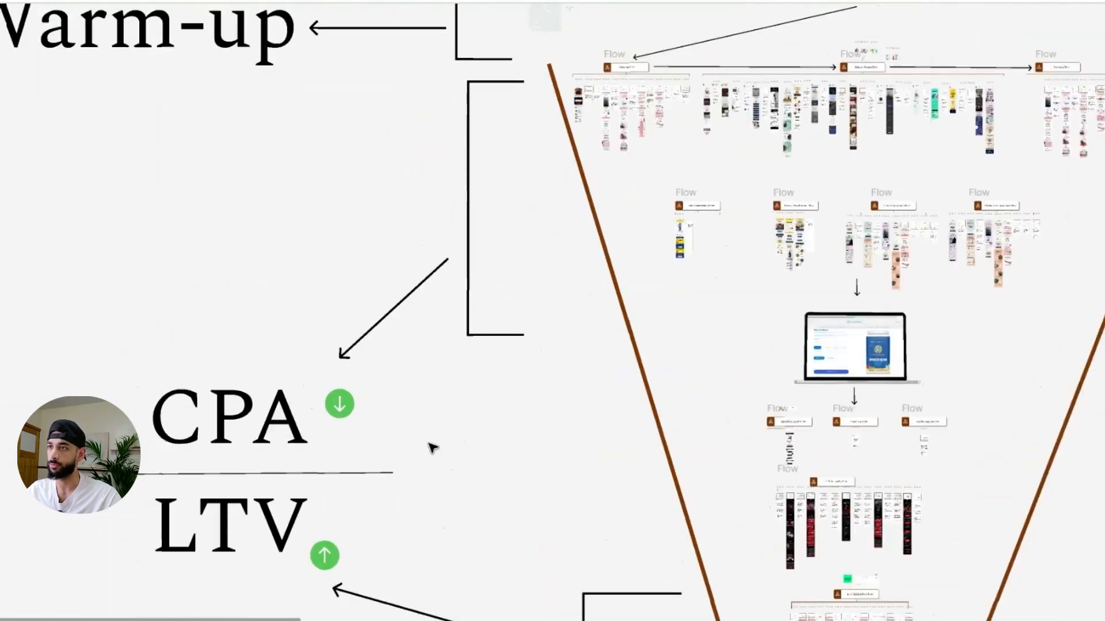
{"action": "scroll", "coordinate": [339, 345], "scroll_direction": "left", "scroll_amount": 3}
{"action": "scroll", "coordinate": [330, 450], "scroll_direction": "up", "scroll_amount": 2}
{"action": "mouse_move", "coordinate": [401, 395]}
{"action": "left_mouse_down"}
{"action": "mouse_move", "coordinate": [374, 385]}
{"action": "mouse_move", "coordinate": [406, 398]}
{"action": "left_mouse_up"}
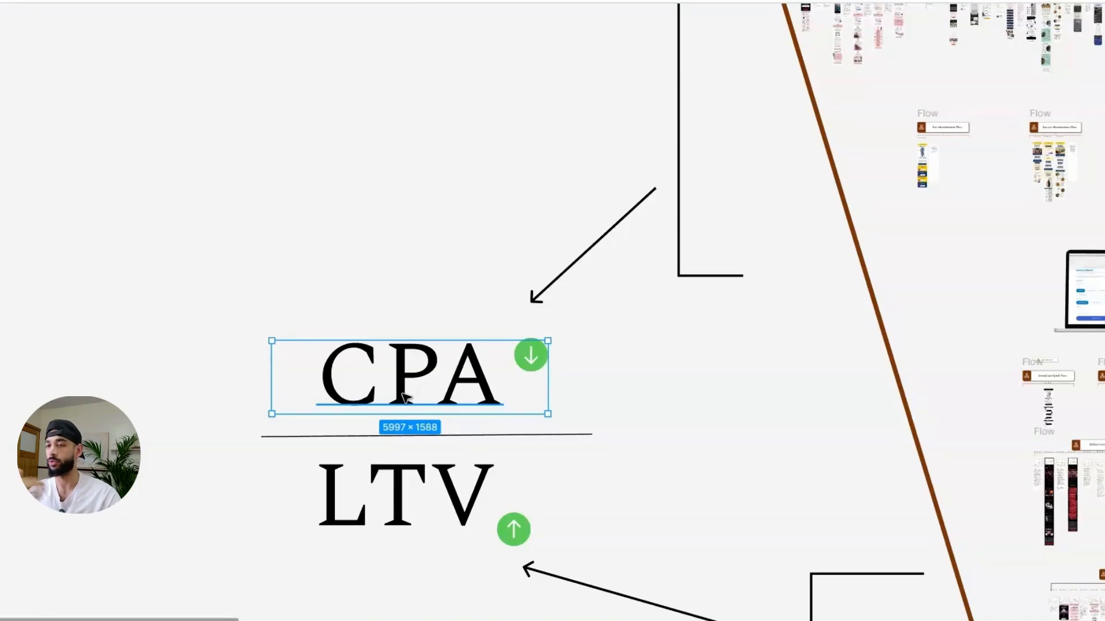
- Examine how the LTV label relates to the post-purchase flows in the lower part of the funnel
{"action": "scroll", "coordinate": [685, 403], "scroll_direction": "down", "scroll_amount": 5}
{"action": "scroll", "coordinate": [708, 329], "scroll_direction": "up", "scroll_amount": 5}
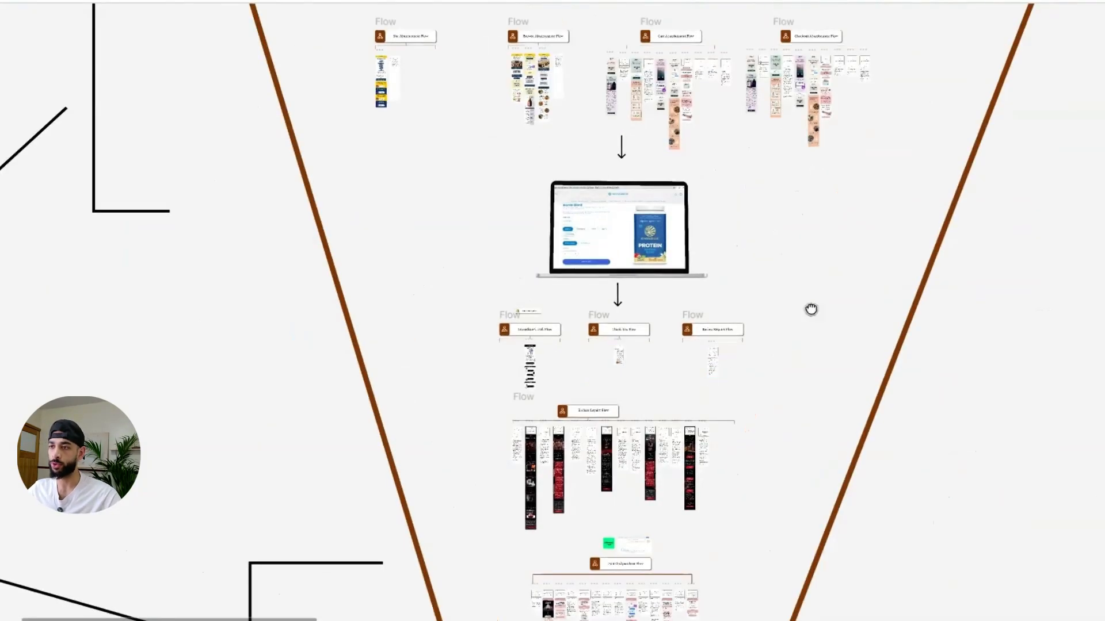
{"action": "scroll", "coordinate": [811, 311], "scroll_direction": "down", "scroll_amount": 3}
{"action": "scroll", "coordinate": [794, 316], "scroll_direction": "left", "scroll_amount": 4}
{"action": "left_click", "coordinate": [434, 317]}
{"action": "scroll", "coordinate": [405, 305], "scroll_direction": "up", "scroll_amount": 3}
{"action": "scroll", "coordinate": [405, 306], "scroll_direction": "down", "scroll_amount": 5}
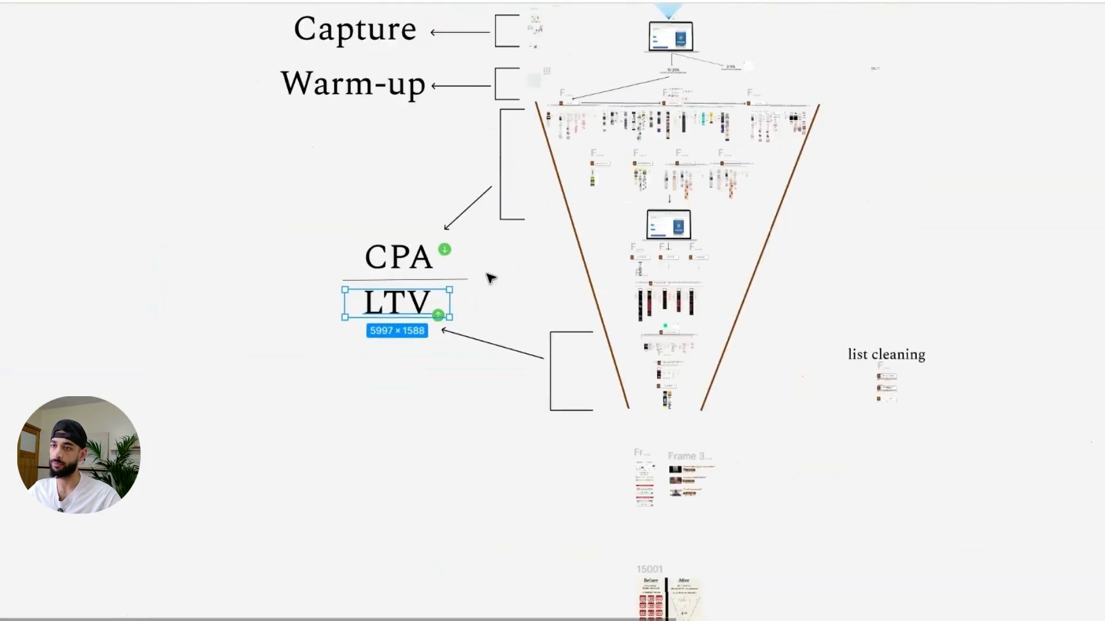
- Examine the store visitor split at the funnel's start, including the 2-5% customer conversion branch and its chart
{"action": "scroll", "coordinate": [489, 276], "scroll_direction": "up", "scroll_amount": 3}
{"action": "scroll", "coordinate": [489, 277], "scroll_direction": "right", "scroll_amount": 1}
{"action": "scroll", "coordinate": [671, 158], "scroll_direction": "up", "scroll_amount": 5}
{"action": "scroll", "coordinate": [720, 374], "scroll_direction": "up", "scroll_amount": 3}
{"action": "scroll", "coordinate": [737, 503], "scroll_direction": "down", "scroll_amount": 5}
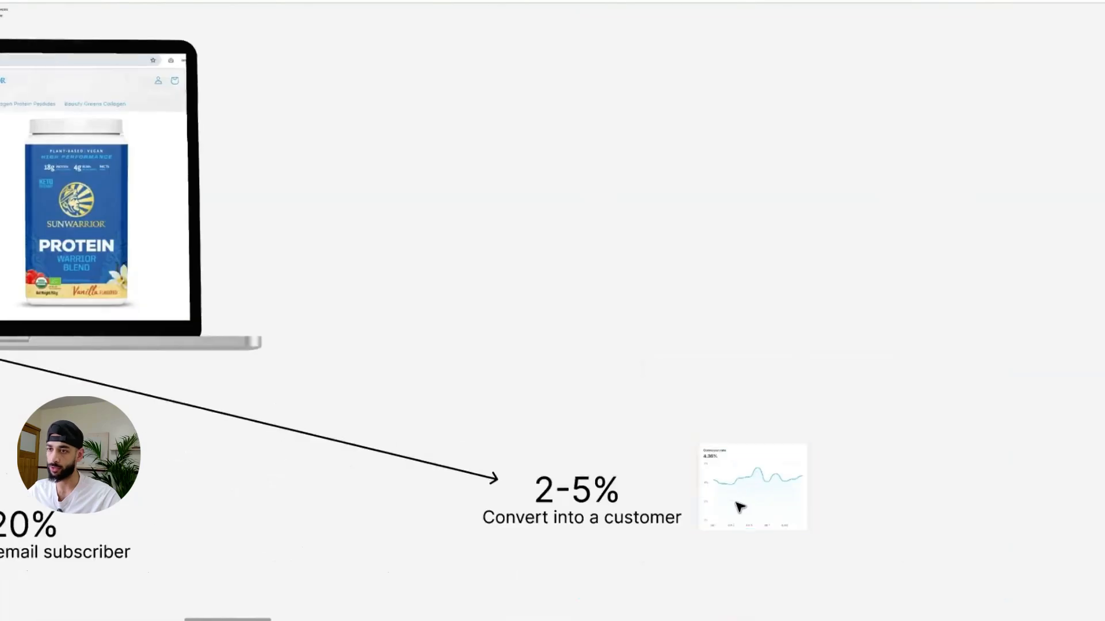
{"action": "left_click_drag", "start_coordinate": [740, 493], "coordinate": [1008, 196]}
- View the post-purchase flows below the store laptop and focus on the Immediate Upsell Flow
{"action": "scroll", "coordinate": [784, 249], "scroll_direction": "up", "scroll_amount": 3}
{"action": "scroll", "coordinate": [745, 281], "scroll_direction": "up", "scroll_amount": 5}
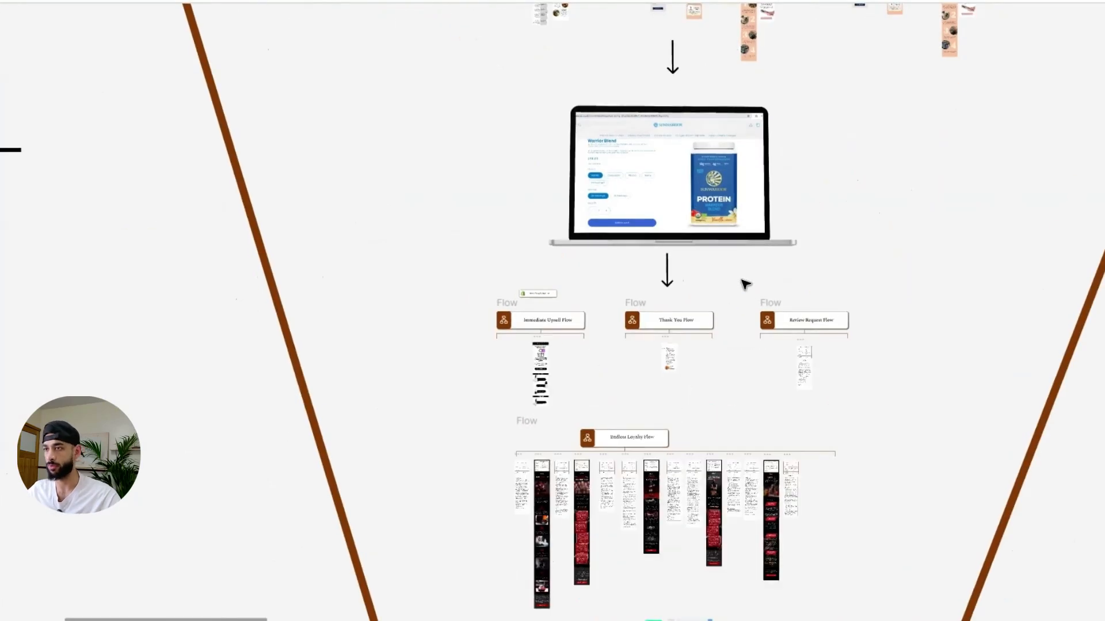
{"action": "scroll", "coordinate": [719, 242], "scroll_direction": "up", "scroll_amount": 10}
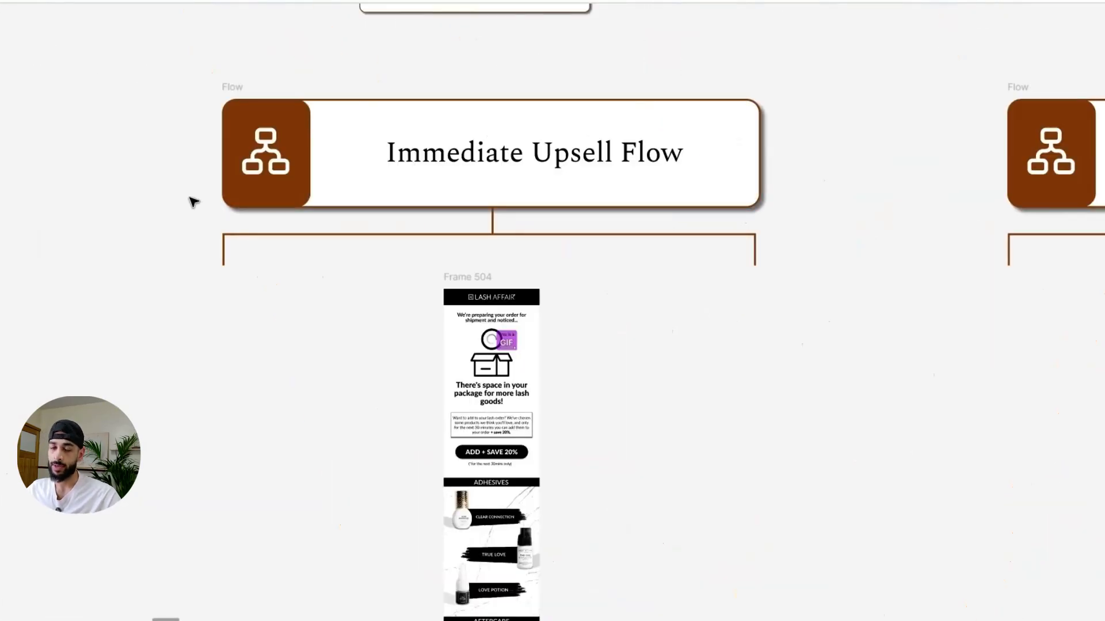
- Examine the Immediate Upsell Flow email, including its Add + Save 20% offer and the 30-minute limit
{"action": "left_click_drag", "start_coordinate": [563, 317], "coordinate": [635, 338]}
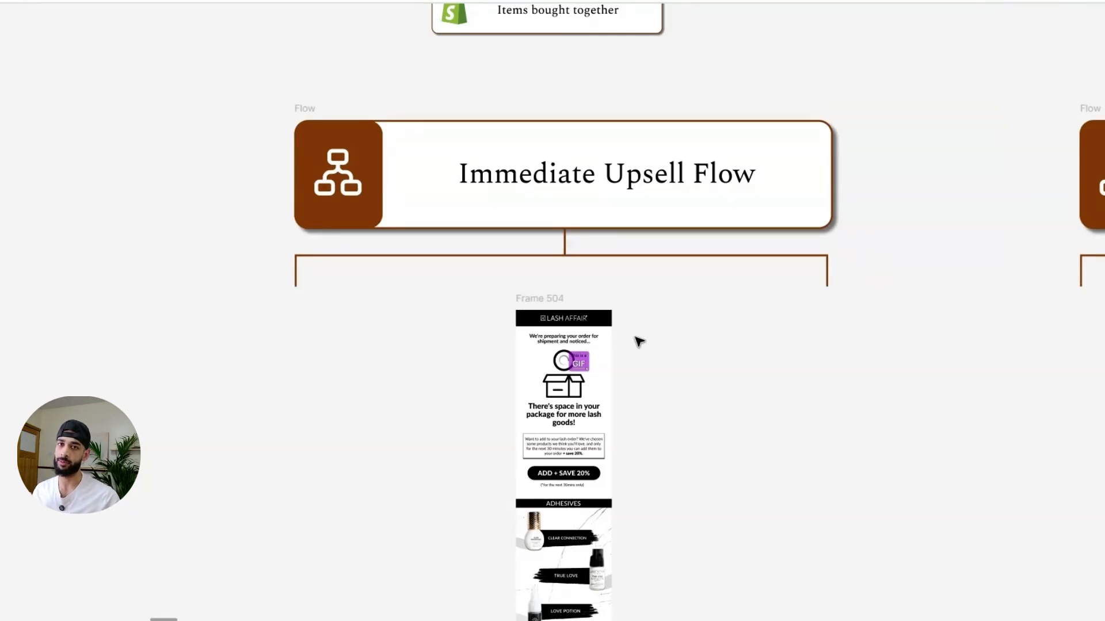
{"action": "scroll", "coordinate": [639, 341], "scroll_direction": "up", "scroll_amount": 10}
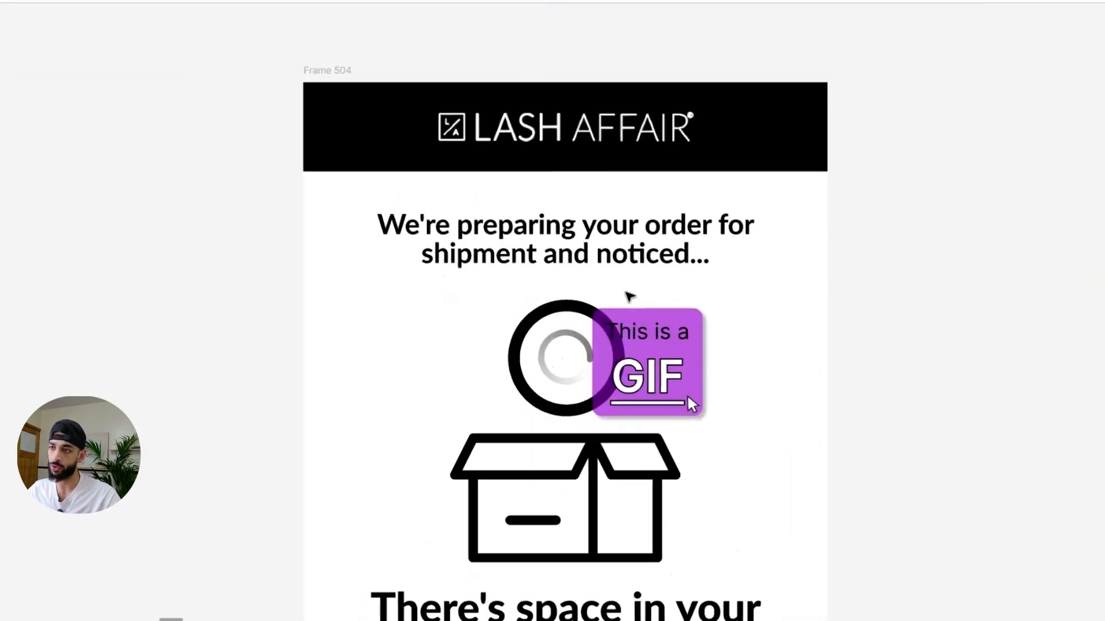
{"action": "scroll", "coordinate": [552, 345], "scroll_direction": "down", "scroll_amount": 6}
{"action": "scroll", "coordinate": [548, 415], "scroll_direction": "down", "scroll_amount": 3}
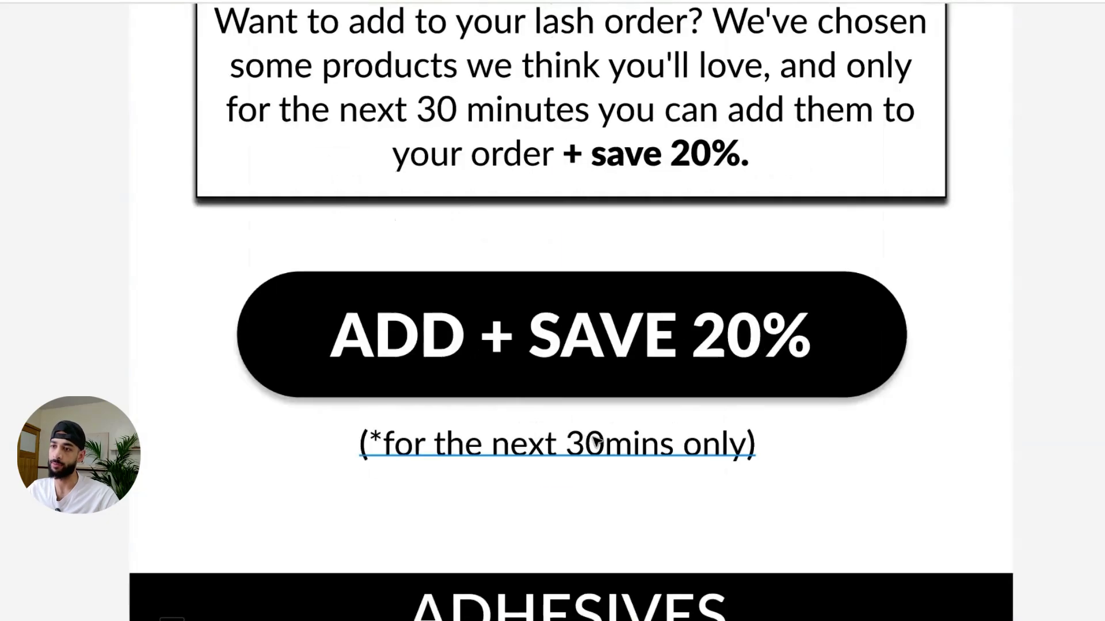
{"action": "left_click", "coordinate": [561, 426]}
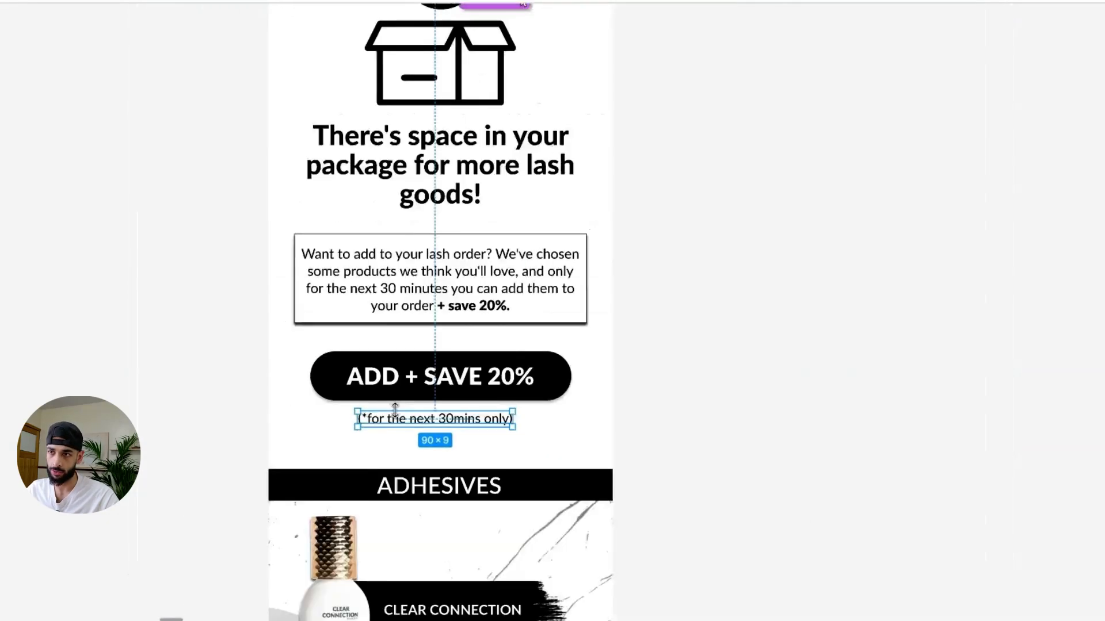
{"action": "left_click", "coordinate": [644, 343]}
{"action": "scroll", "coordinate": [644, 343], "scroll_direction": "down", "scroll_amount": 2}
{"action": "scroll", "coordinate": [681, 469], "scroll_direction": "up", "scroll_amount": 3}
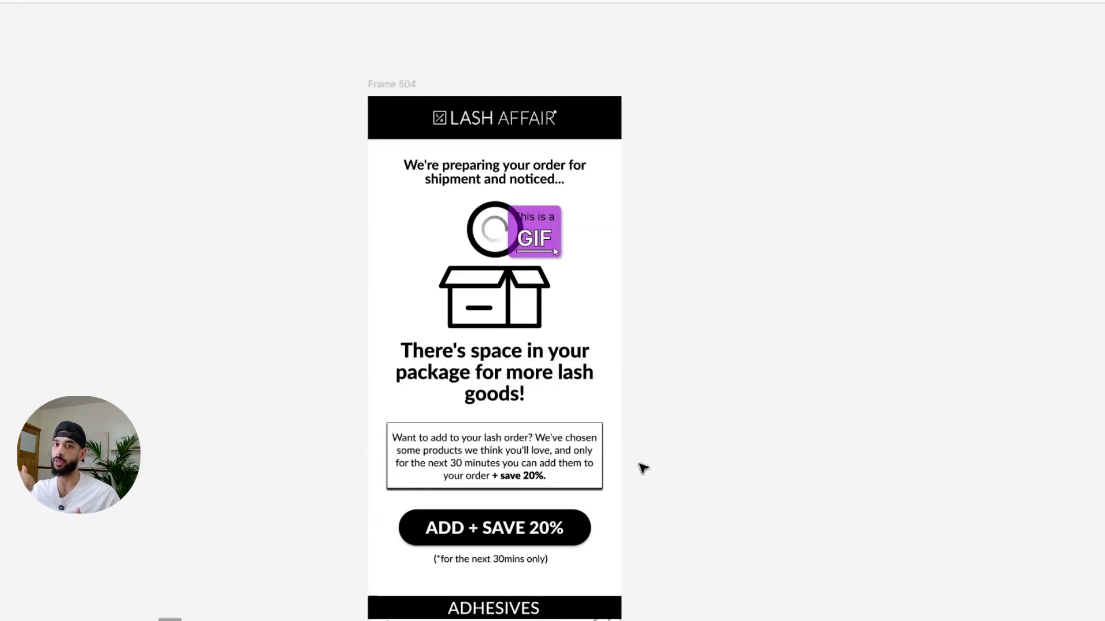
- Move the Shopify "Items bought together" card slightly closer to the Immediate Upsell Flow heading and review the email beneath it
{"action": "scroll", "coordinate": [748, 345], "scroll_direction": "up", "scroll_amount": 5}
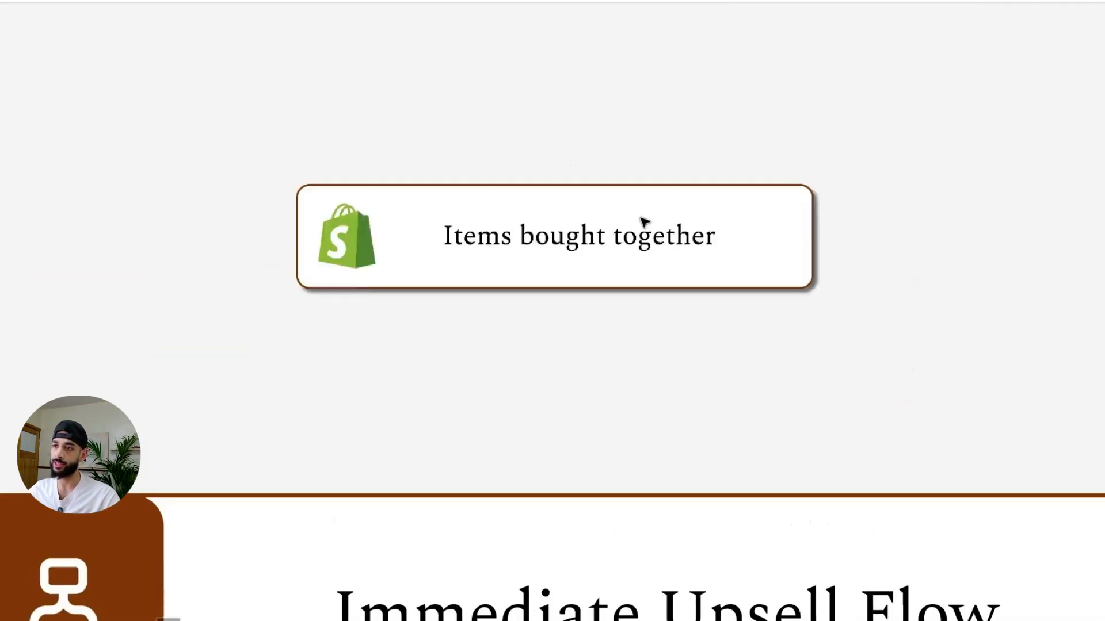
{"action": "left_click", "coordinate": [579, 238]}
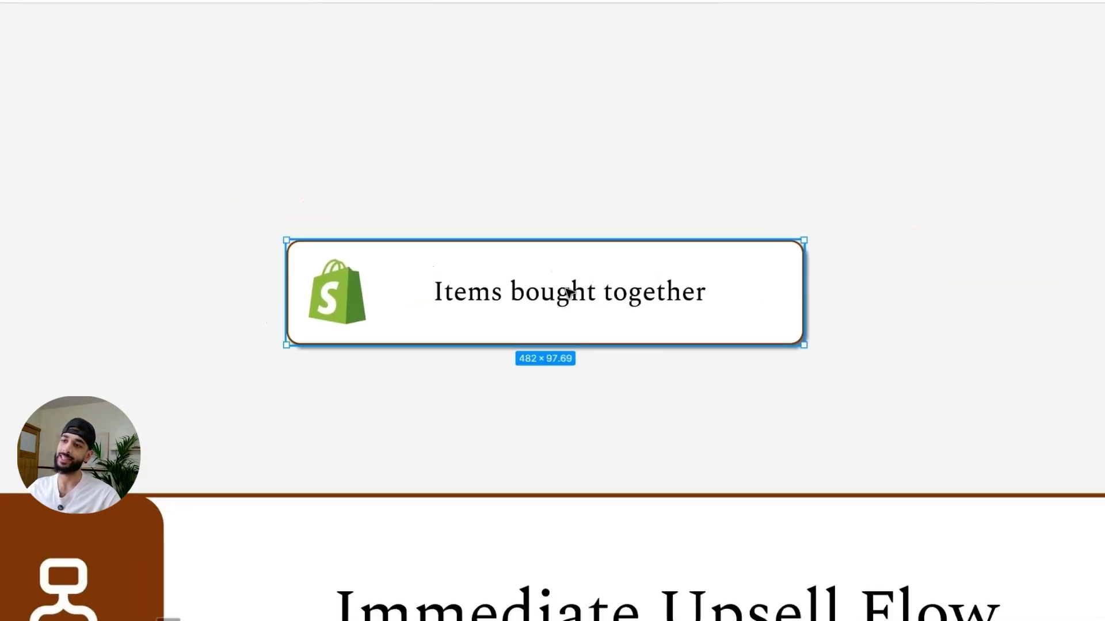
{"action": "scroll", "coordinate": [570, 293], "scroll_direction": "down", "scroll_amount": 5}
{"action": "left_click_drag", "start_coordinate": [699, 417], "coordinate": [760, 6]}
{"action": "scroll", "coordinate": [671, 195], "scroll_direction": "up", "scroll_amount": 5}
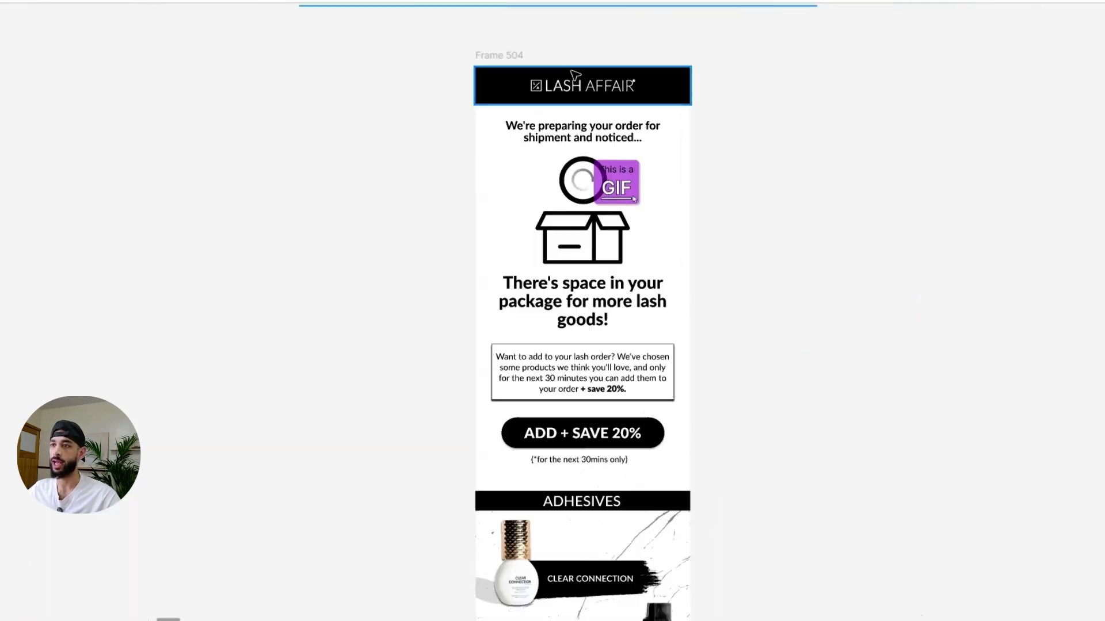
{"action": "left_click", "coordinate": [499, 56]}
{"action": "key", "text": "ctrl+d"}
{"action": "key", "text": "ctrl+d"}
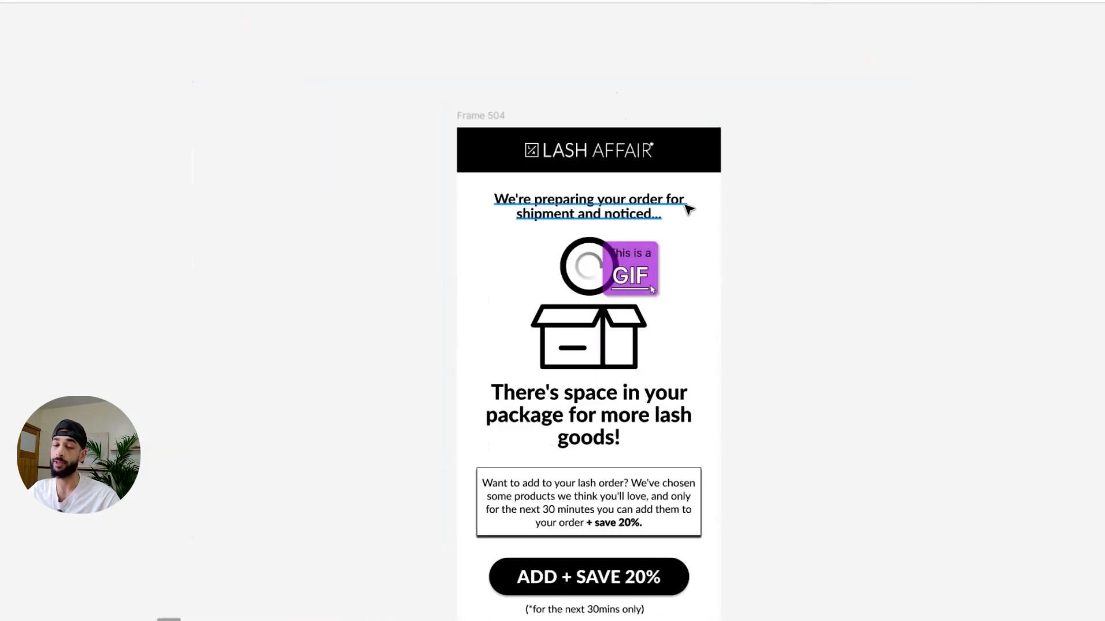
{"action": "left_click_drag", "start_coordinate": [987, 282], "coordinate": [691, 301]}
- Examine the Thank You Flow email from its personal greeting through to the founder's signature
{"action": "scroll", "coordinate": [691, 300], "scroll_direction": "down", "scroll_amount": 5}
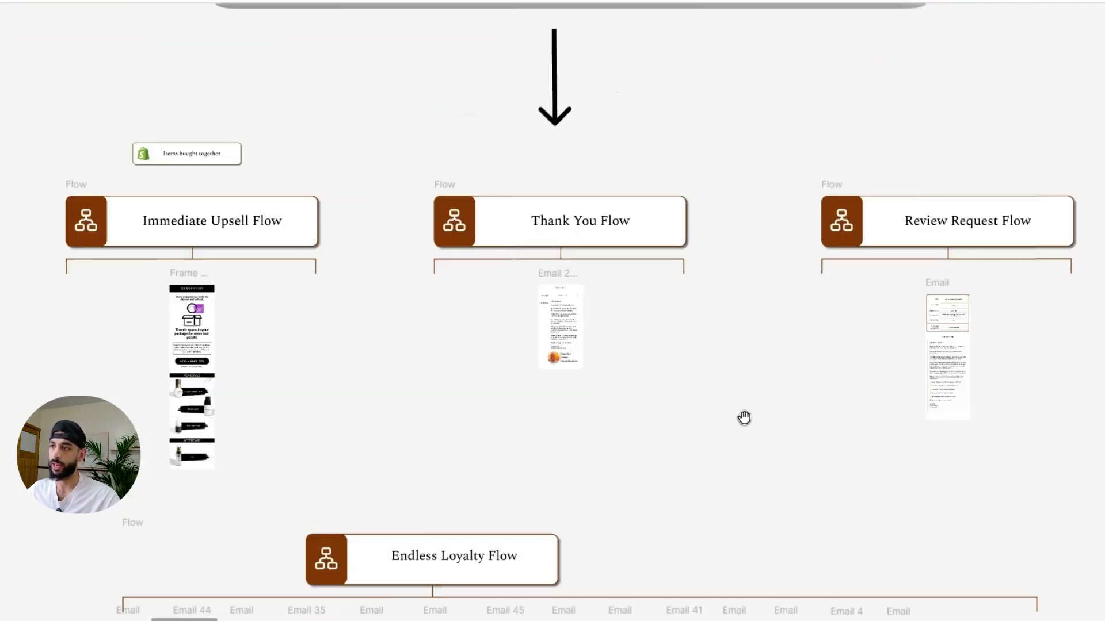
{"action": "left_click_drag", "start_coordinate": [744, 417], "coordinate": [738, 259]}
{"action": "scroll", "coordinate": [738, 259], "scroll_direction": "down", "scroll_amount": 3}
{"action": "scroll", "coordinate": [716, 101], "scroll_direction": "up", "scroll_amount": 2}
{"action": "scroll", "coordinate": [685, 227], "scroll_direction": "up", "scroll_amount": 5}
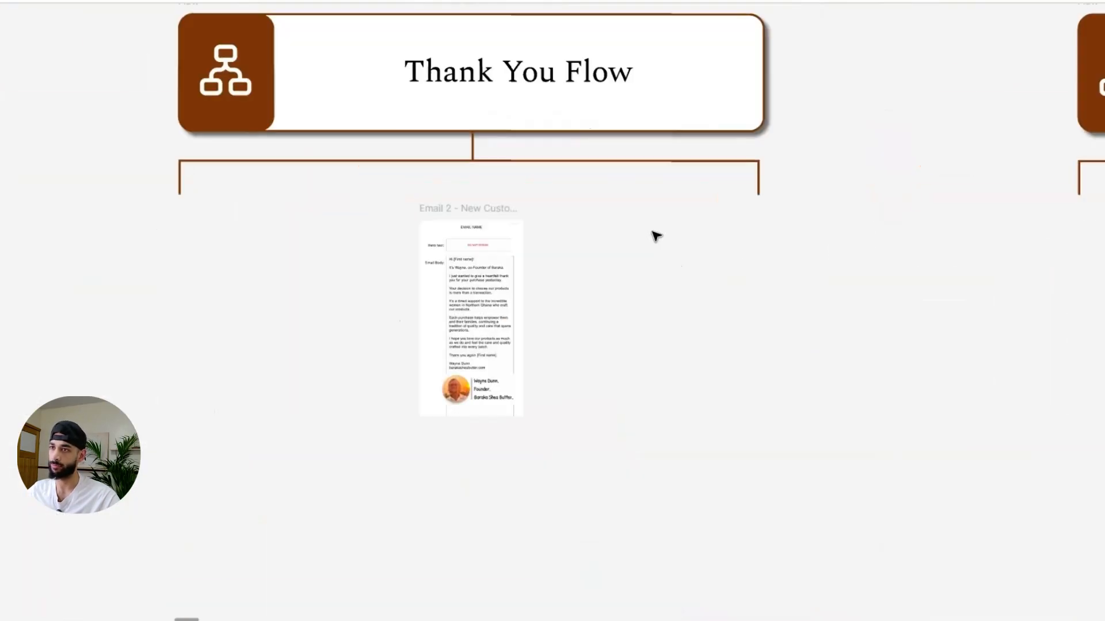
{"action": "key", "text": "Return"}
{"action": "scroll", "coordinate": [797, 409], "scroll_direction": "up", "scroll_amount": 2}
{"action": "scroll", "coordinate": [506, 380], "scroll_direction": "up", "scroll_amount": 5}
{"action": "scroll", "coordinate": [570, 374], "scroll_direction": "up", "scroll_amount": 3}
{"action": "left_click_drag", "start_coordinate": [571, 374], "coordinate": [688, 382]}
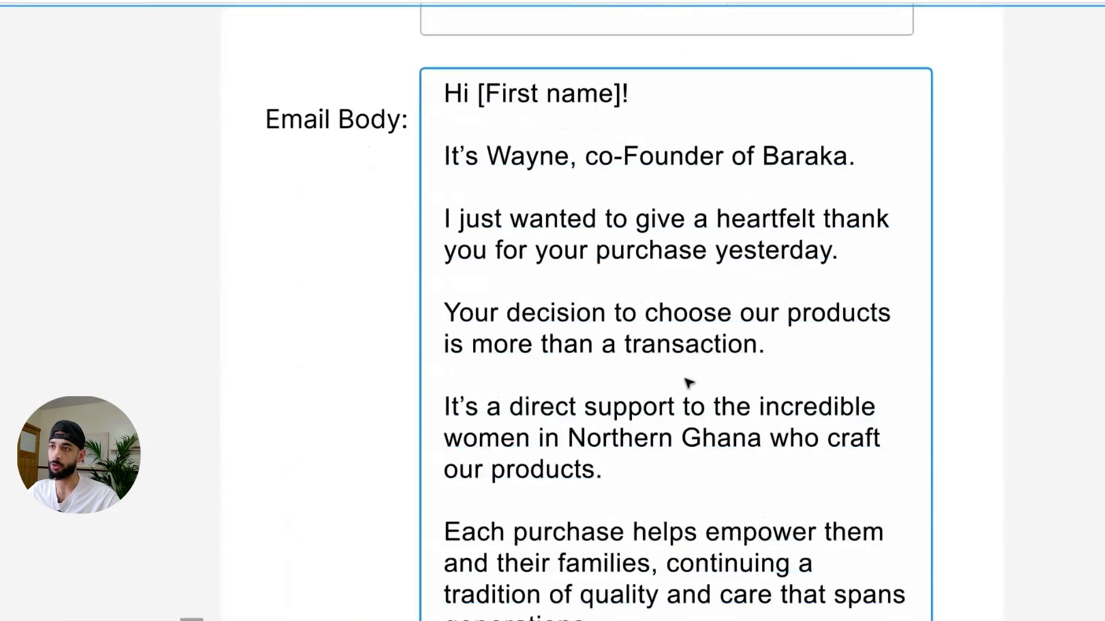
{"action": "left_click_drag", "start_coordinate": [720, 443], "coordinate": [619, 6]}
{"action": "left_click_drag", "start_coordinate": [452, 505], "coordinate": [473, 316]}
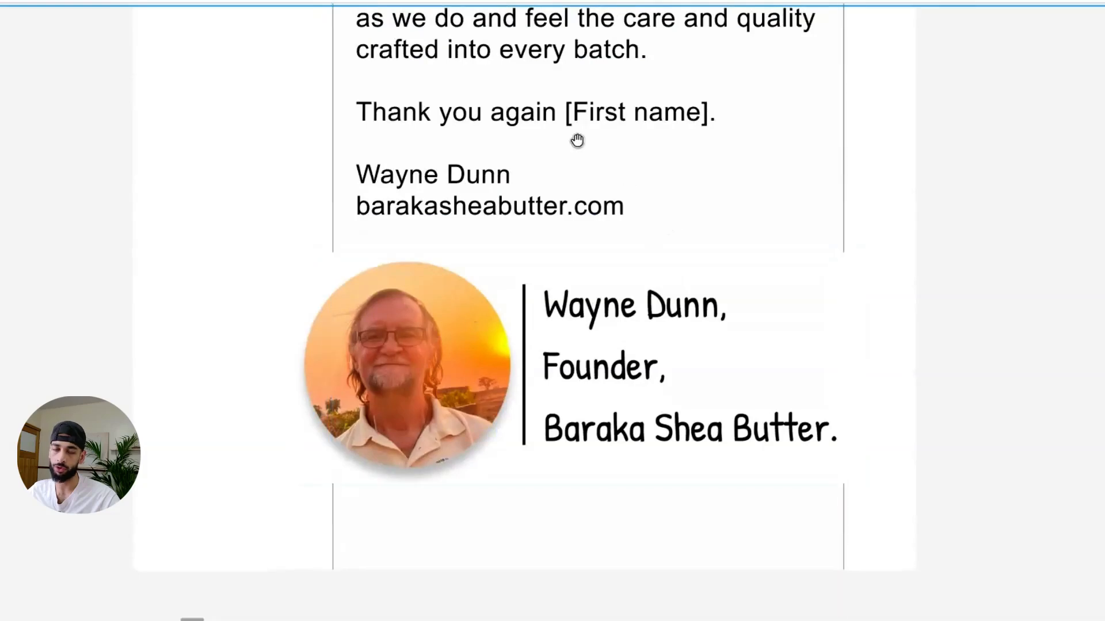
{"action": "left_click_drag", "start_coordinate": [575, 140], "coordinate": [572, 489]}
- Examine the Review Request Flow email, from its plain-text opening down to the star rating options
{"action": "scroll", "coordinate": [594, 293], "scroll_direction": "down", "scroll_amount": 8}
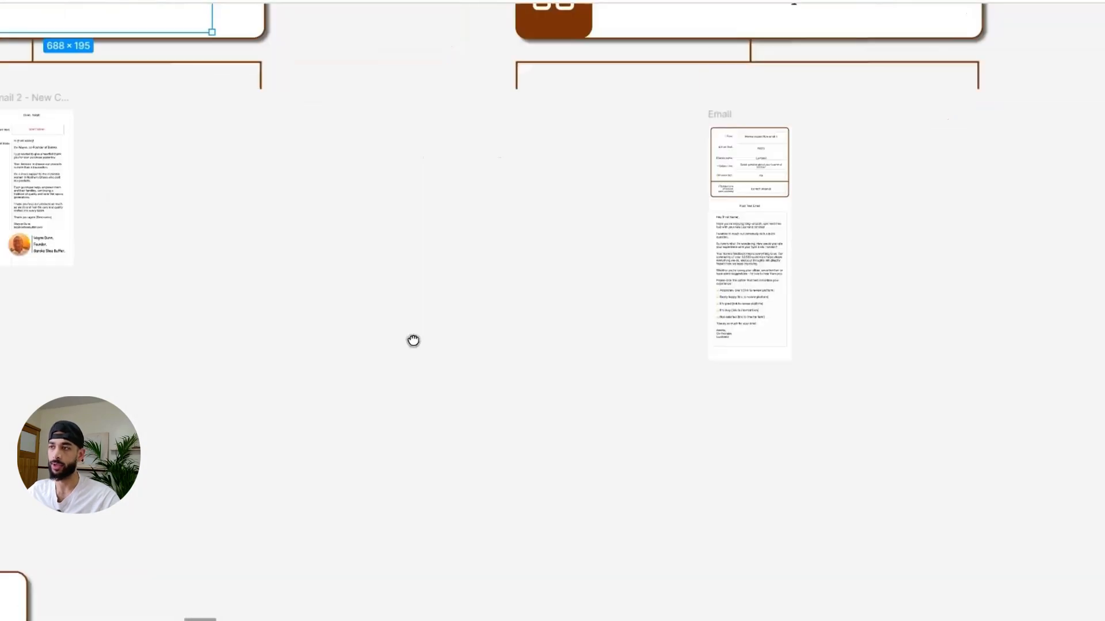
{"action": "scroll", "coordinate": [412, 340], "scroll_direction": "up", "scroll_amount": 3}
{"action": "scroll", "coordinate": [412, 340], "scroll_direction": "right", "scroll_amount": 2}
{"action": "scroll", "coordinate": [754, 236], "scroll_direction": "down", "scroll_amount": 3}
{"action": "scroll", "coordinate": [705, 282], "scroll_direction": "up", "scroll_amount": 8}
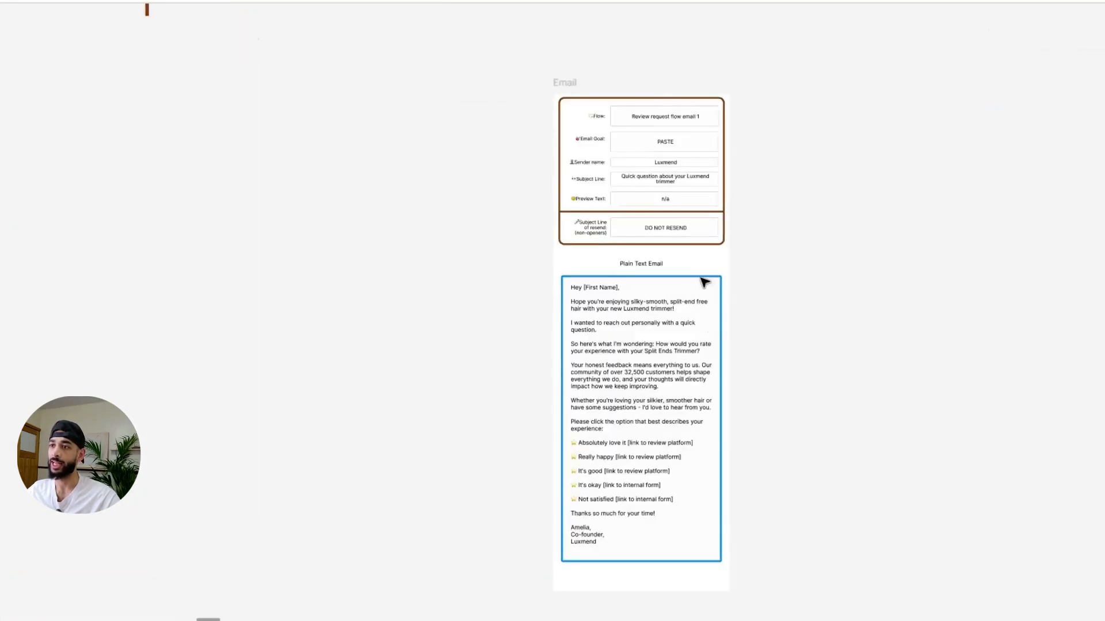
{"action": "scroll", "coordinate": [793, 317], "scroll_direction": "up", "scroll_amount": 1}
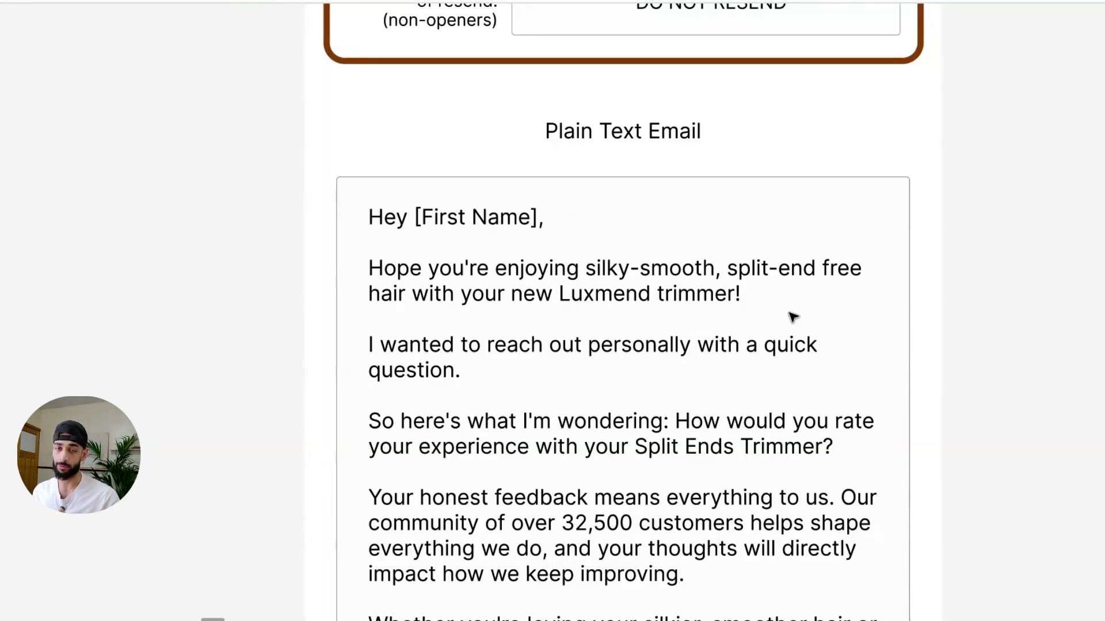
{"action": "scroll", "coordinate": [592, 340], "scroll_direction": "down", "scroll_amount": 10}
{"action": "scroll", "coordinate": [580, 340], "scroll_direction": "down", "scroll_amount": 2}
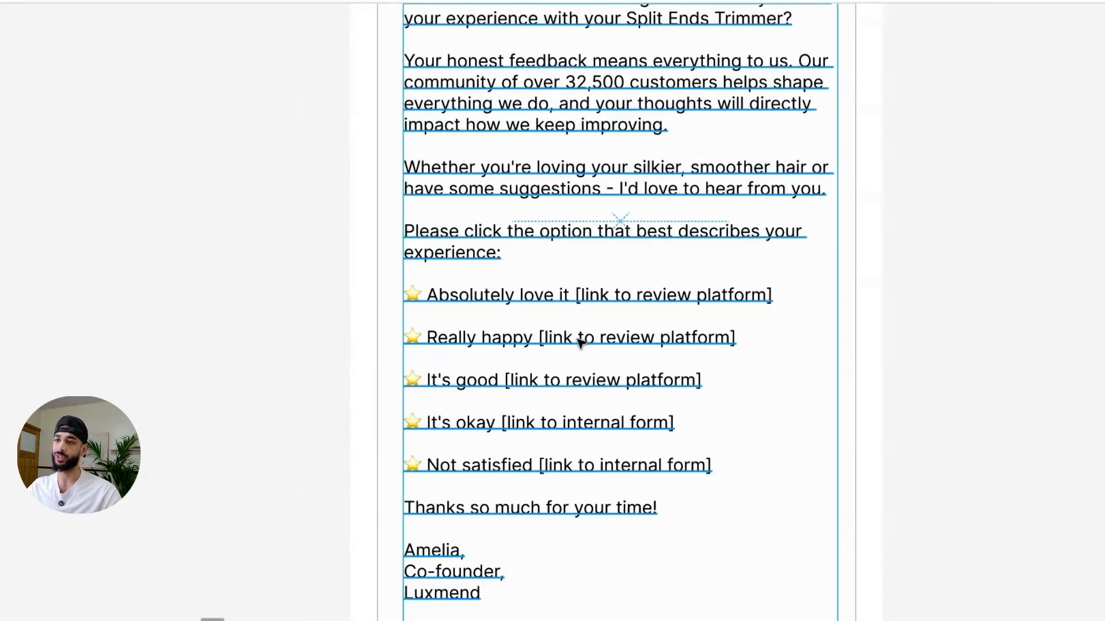
- Highlight the rating options in the review request email, comparing the review platform links with the internal form links
{"action": "double_click", "coordinate": [620, 331]}
{"action": "left_click_drag", "start_coordinate": [738, 338], "coordinate": [376, 297]}
{"action": "scroll", "coordinate": [662, 374], "scroll_direction": "down", "scroll_amount": 1}
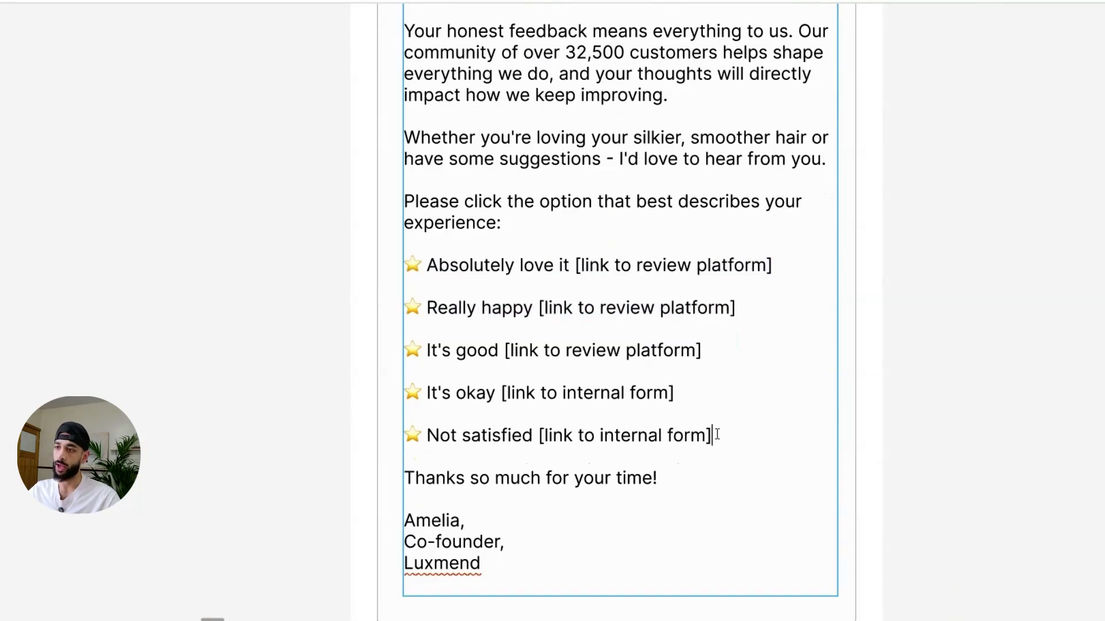
{"action": "left_click_drag", "start_coordinate": [715, 434], "coordinate": [397, 335]}
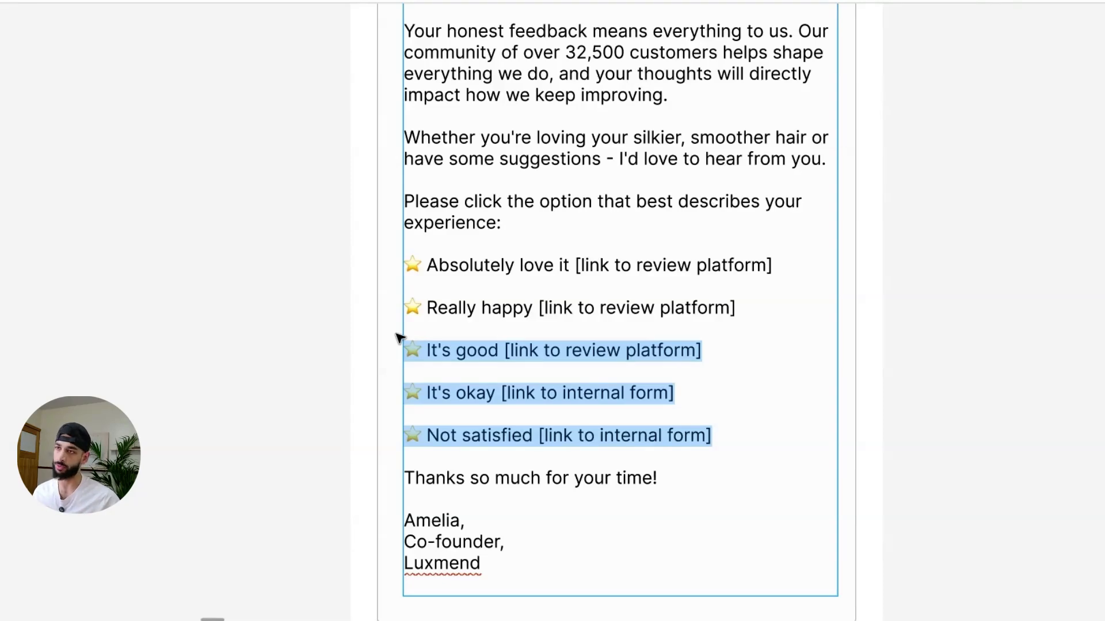
{"action": "left_click_drag", "start_coordinate": [771, 304], "coordinate": [320, 244]}
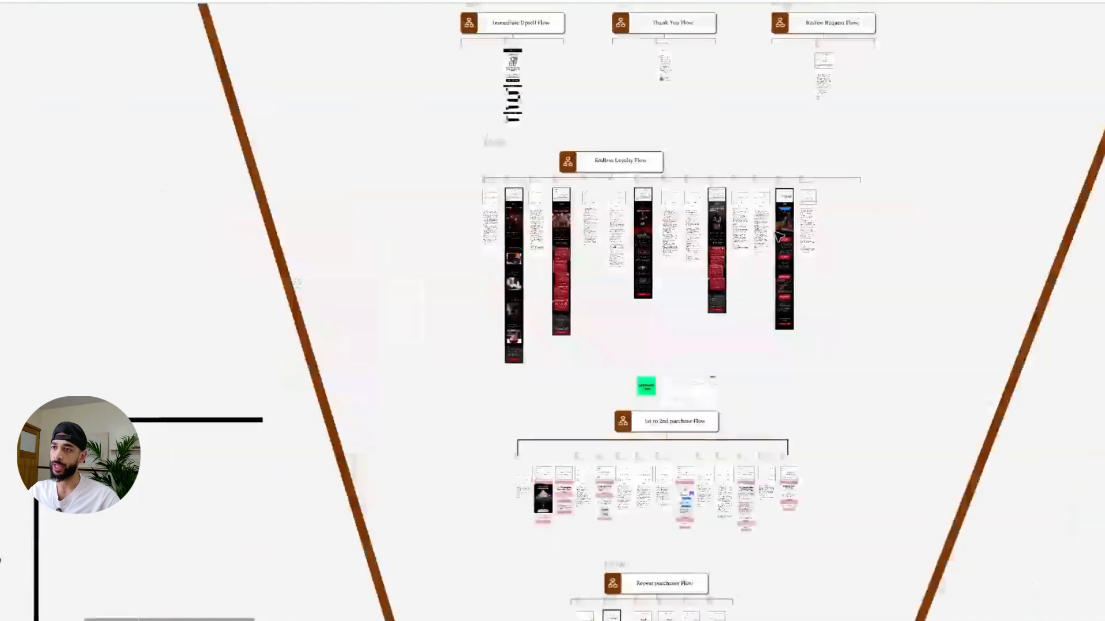
- View the Endless Loyalty Flow and examine the flow, sender and subject line details of its first email
{"action": "left_click_drag", "start_coordinate": [872, 79], "coordinate": [889, 427]}
{"action": "left_click_drag", "start_coordinate": [837, 238], "coordinate": [868, 399]}
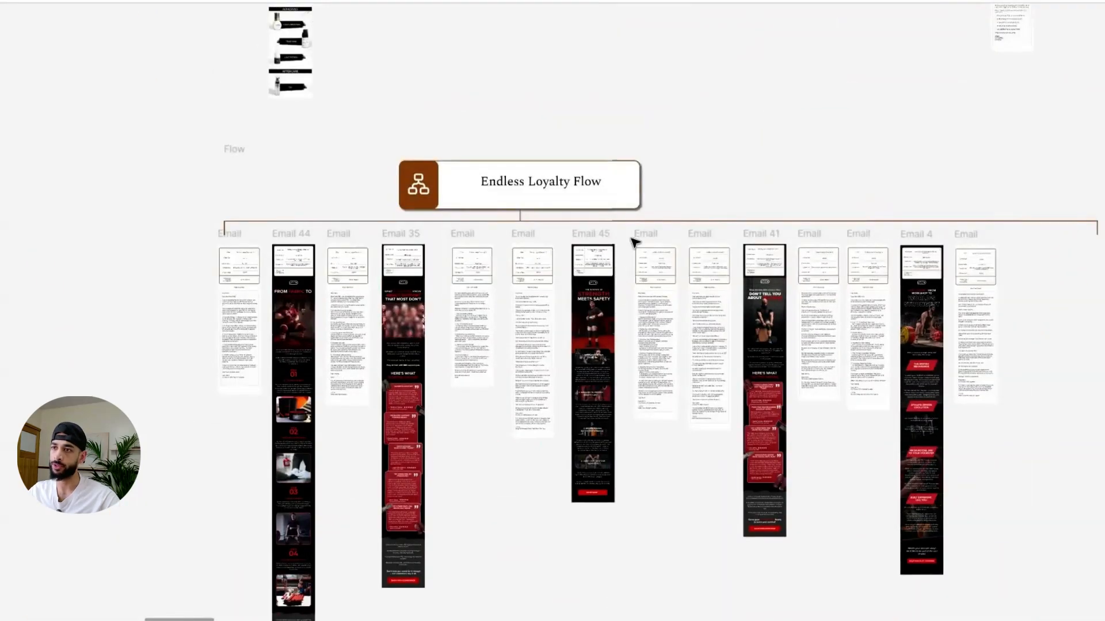
{"action": "scroll", "coordinate": [477, 196], "scroll_direction": "up", "scroll_amount": 5}
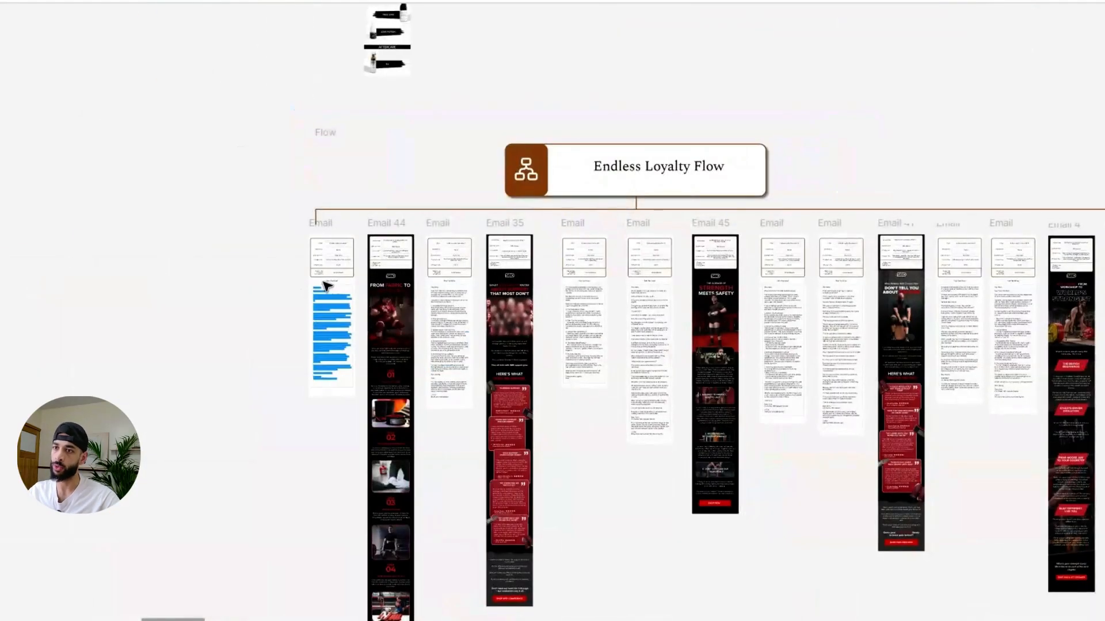
{"action": "scroll", "coordinate": [314, 226], "scroll_direction": "up", "scroll_amount": 8}
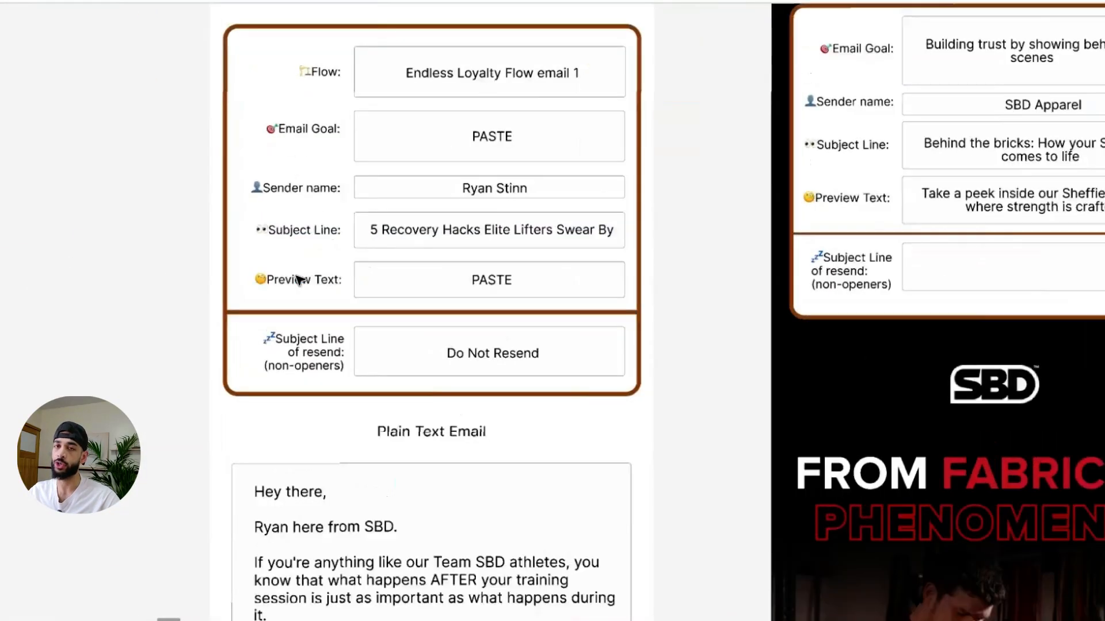
{"action": "scroll", "coordinate": [534, 301], "scroll_direction": "down", "scroll_amount": 2}
{"action": "scroll", "coordinate": [673, 322], "scroll_direction": "down", "scroll_amount": 6}
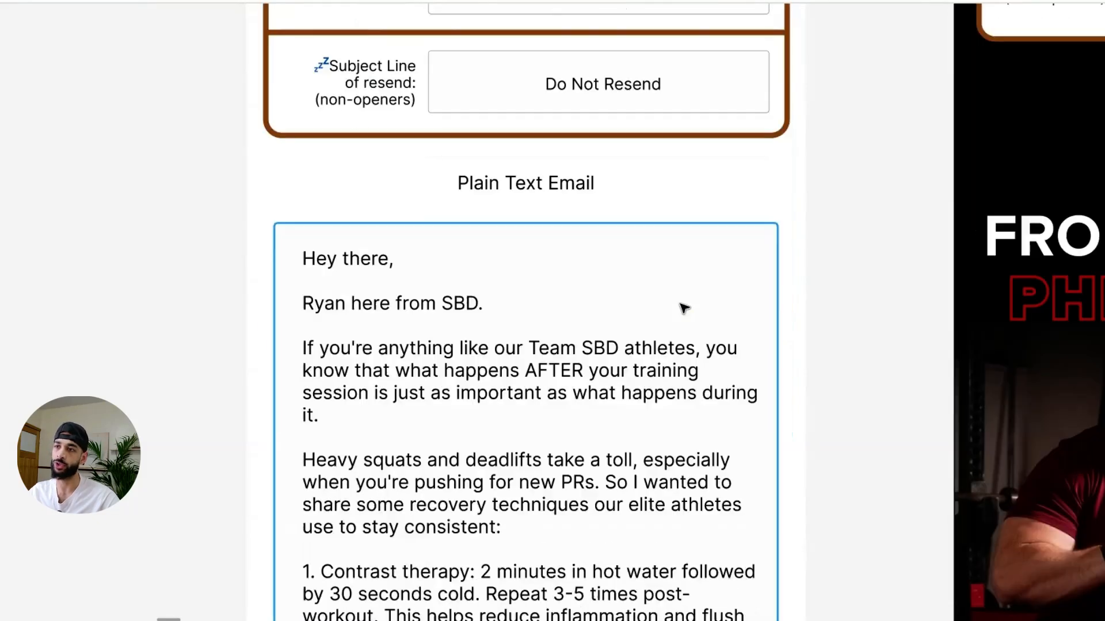
{"action": "scroll", "coordinate": [476, 412], "scroll_direction": "up", "scroll_amount": 10}
{"action": "scroll", "coordinate": [535, 429], "scroll_direction": "down", "scroll_amount": 2}
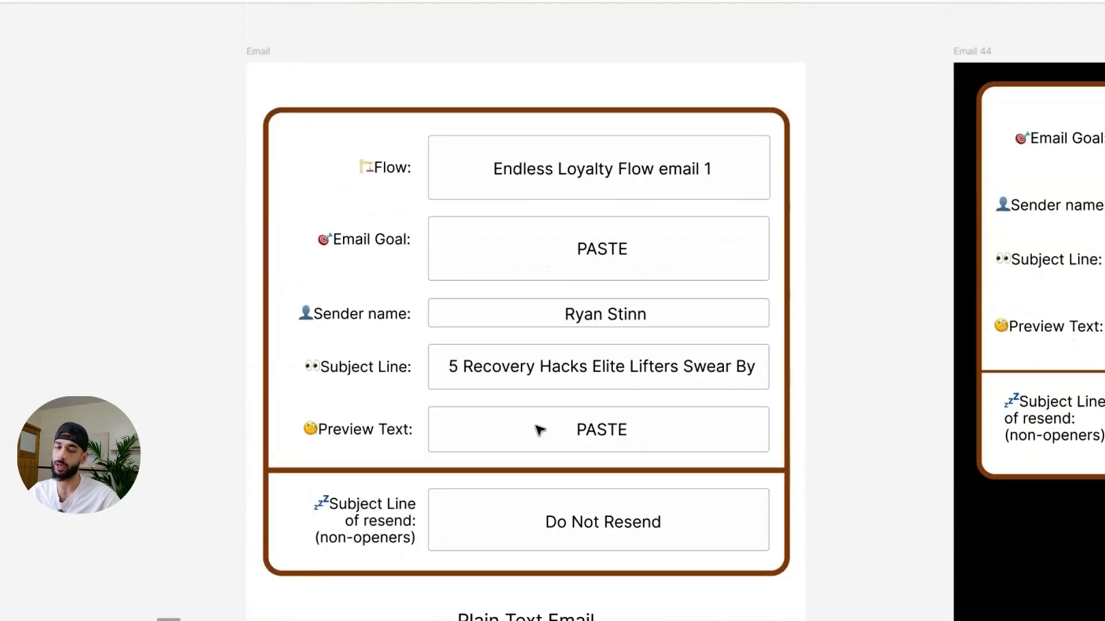
- Read the first Endless Loyalty Flow email's body, covering its five recovery techniques
{"action": "scroll", "coordinate": [501, 301], "scroll_direction": "down", "scroll_amount": 10}
{"action": "scroll", "coordinate": [501, 301], "scroll_direction": "up", "scroll_amount": 8}
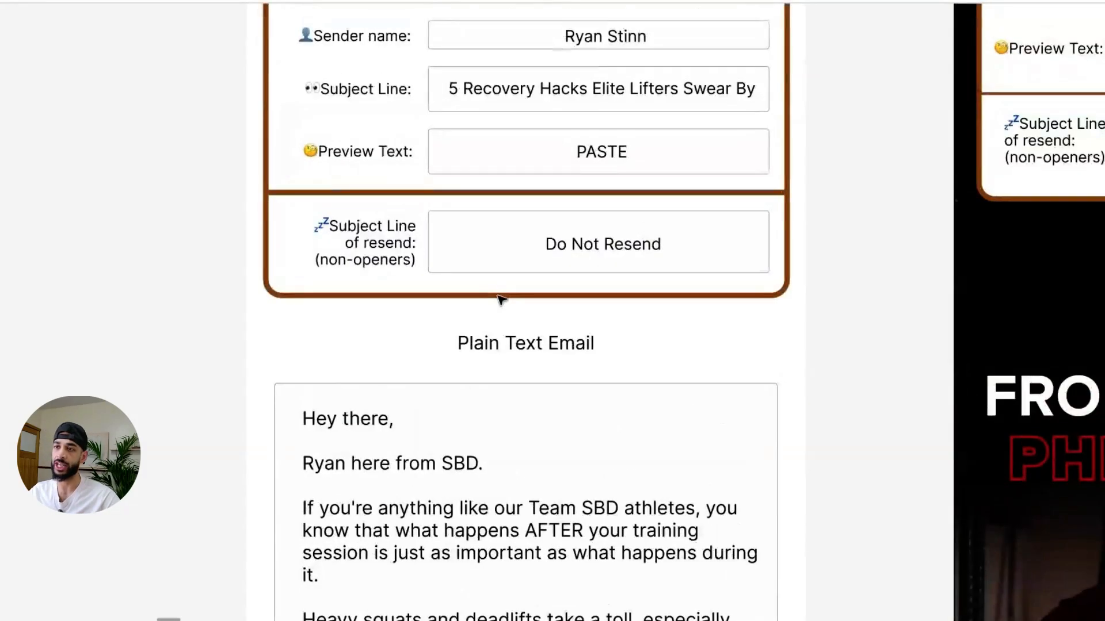
{"action": "scroll", "coordinate": [500, 298], "scroll_direction": "up", "scroll_amount": 3}
{"action": "scroll", "coordinate": [500, 294], "scroll_direction": "up", "scroll_amount": 3}
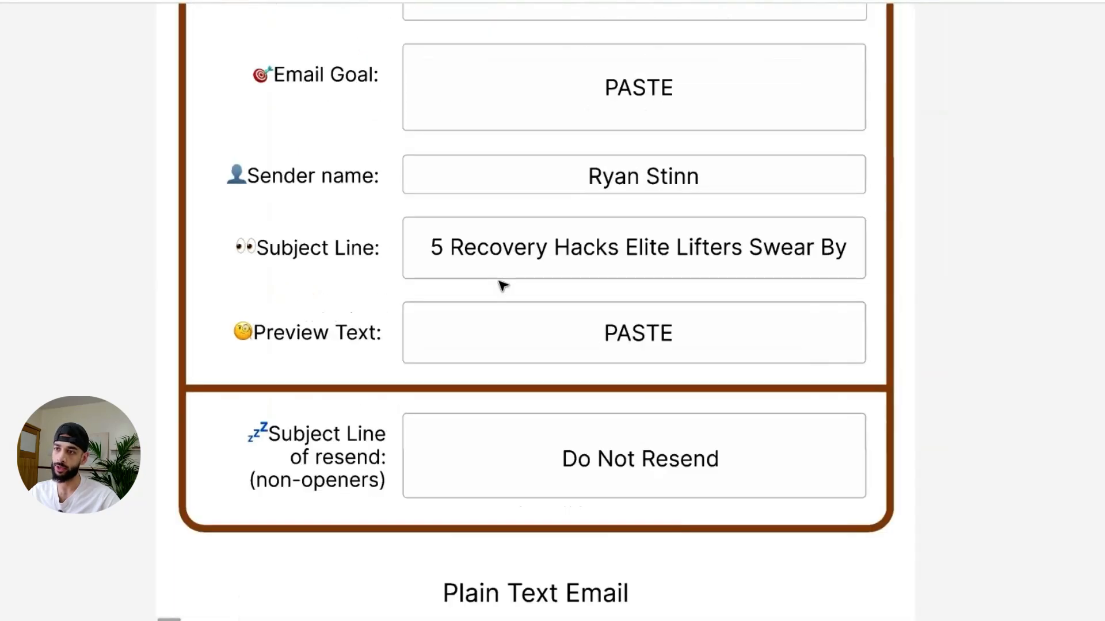
{"action": "scroll", "coordinate": [488, 255], "scroll_direction": "down", "scroll_amount": 10}
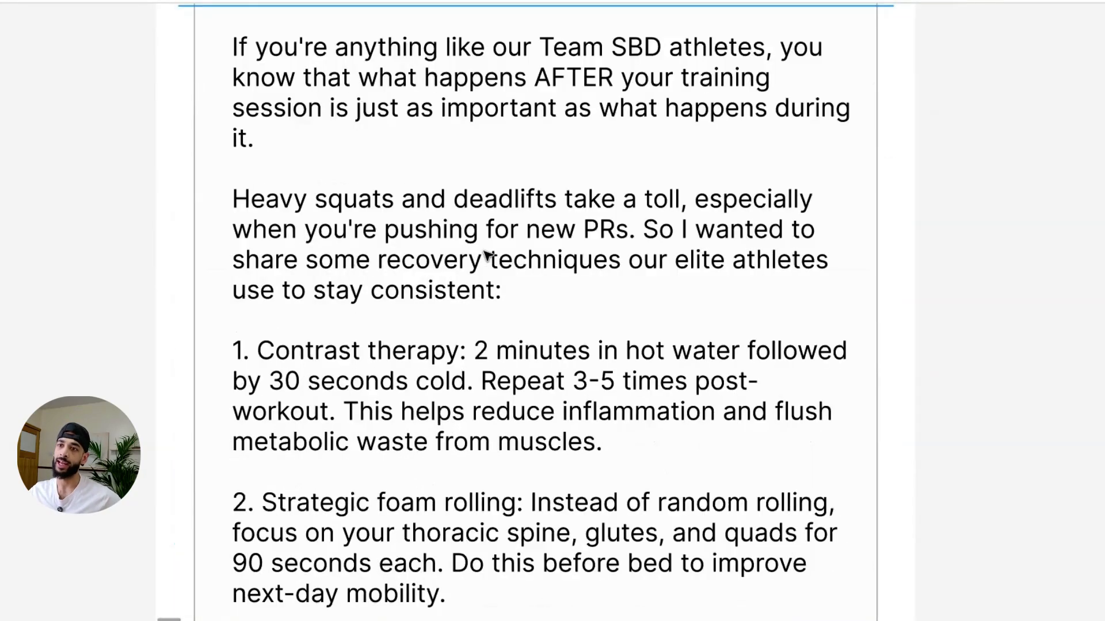
{"action": "scroll", "coordinate": [488, 255], "scroll_direction": "down", "scroll_amount": 3}
{"action": "scroll", "coordinate": [488, 255], "scroll_direction": "down", "scroll_amount": 5}
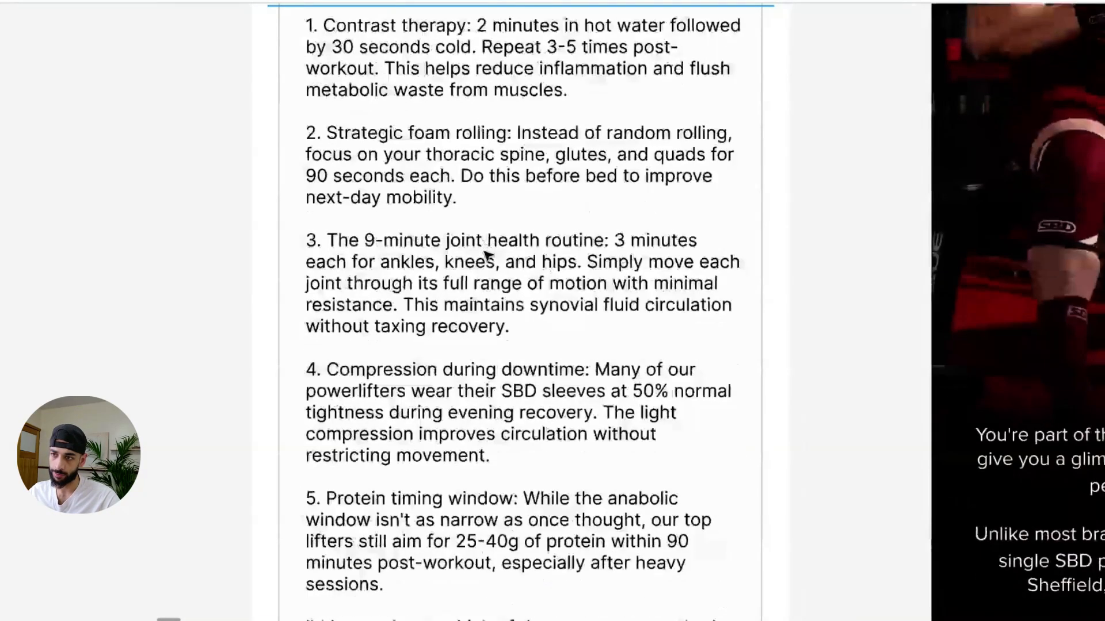
{"action": "scroll", "coordinate": [488, 255], "scroll_direction": "down", "scroll_amount": 4}
- Examine the designed SBD emails Email 44 and Email 35, and return to the Endless Loyalty Flow overview
{"action": "scroll", "coordinate": [488, 254], "scroll_direction": "right", "scroll_amount": 5}
{"action": "scroll", "coordinate": [488, 255], "scroll_direction": "up", "scroll_amount": 5}
{"action": "scroll", "coordinate": [666, 306], "scroll_direction": "up", "scroll_amount": 2}
{"action": "scroll", "coordinate": [727, 298], "scroll_direction": "down", "scroll_amount": 7}
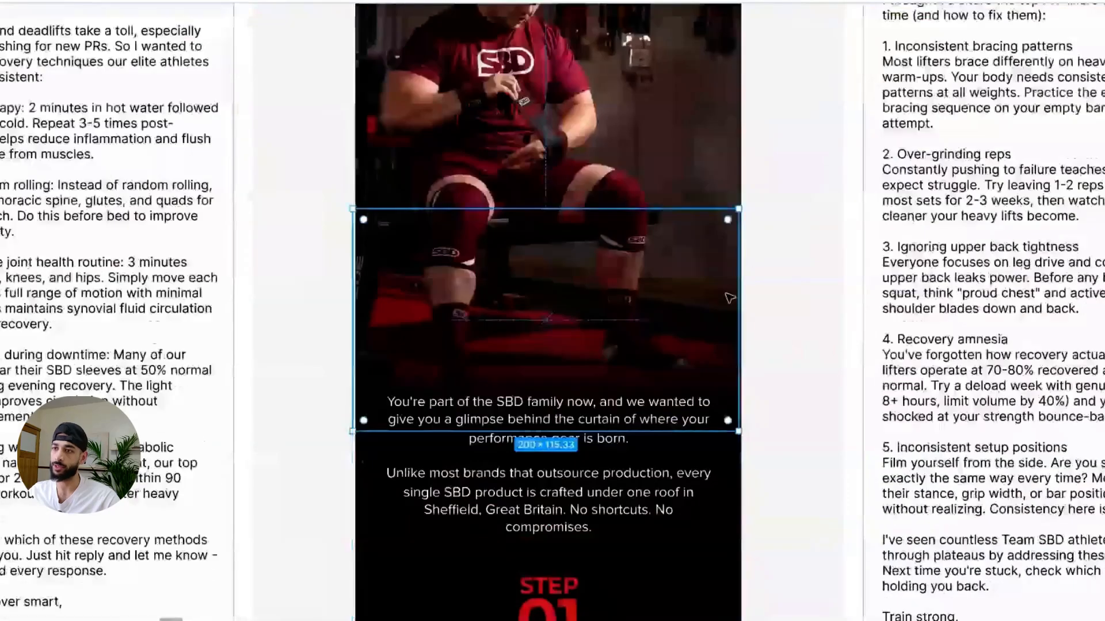
{"action": "scroll", "coordinate": [591, 303], "scroll_direction": "down", "scroll_amount": 15}
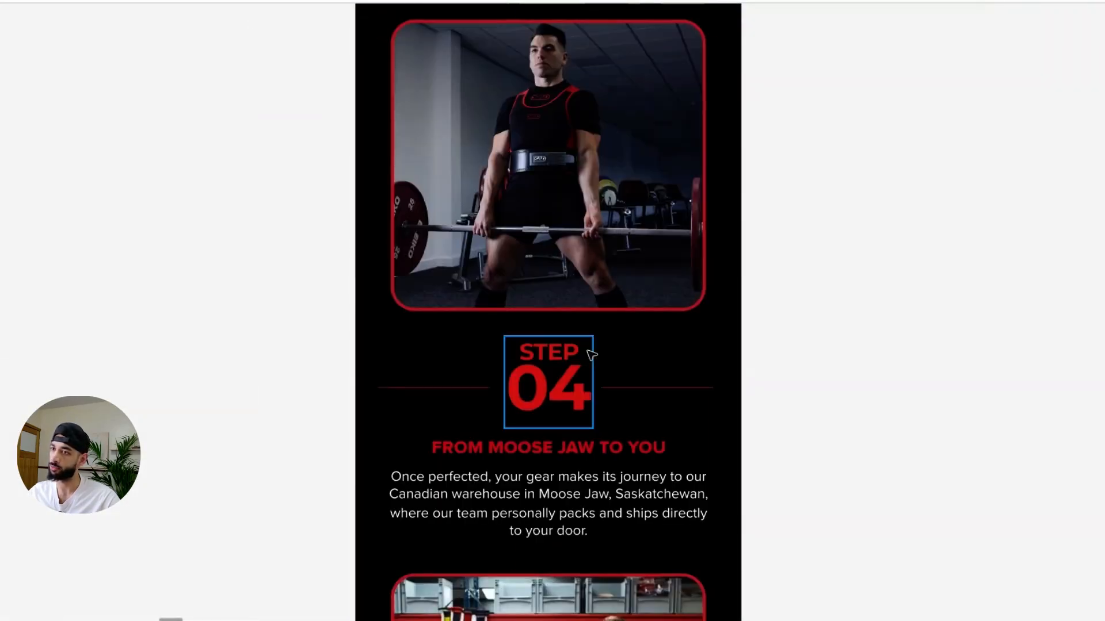
{"action": "scroll", "coordinate": [629, 136], "scroll_direction": "down", "scroll_amount": 10}
{"action": "scroll", "coordinate": [545, 394], "scroll_direction": "up", "scroll_amount": 10}
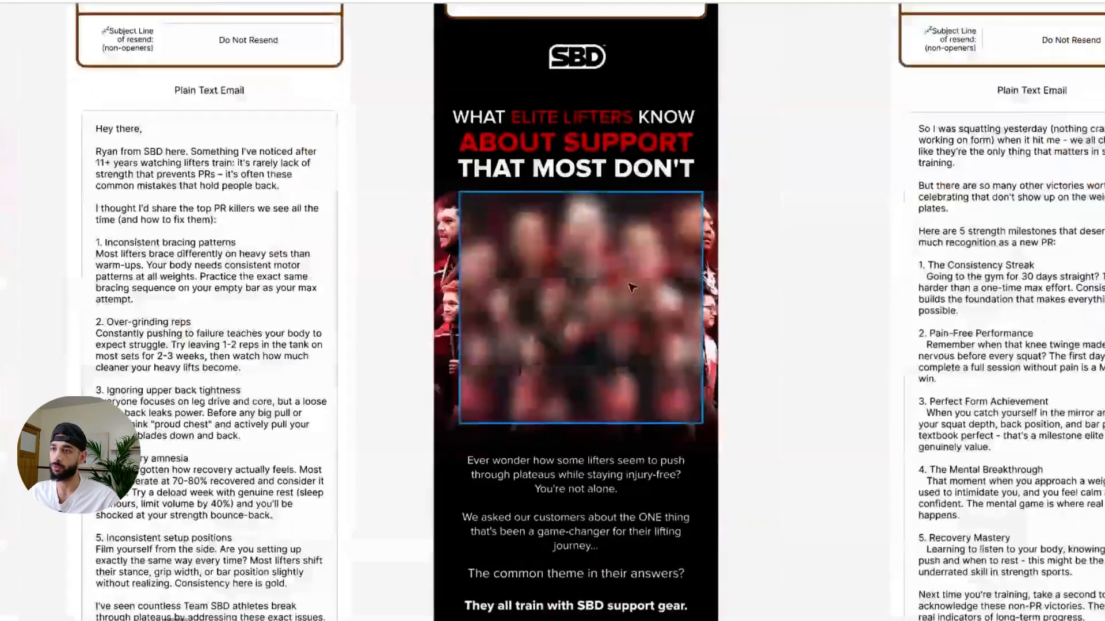
{"action": "scroll", "coordinate": [523, 323], "scroll_direction": "down", "scroll_amount": 5}
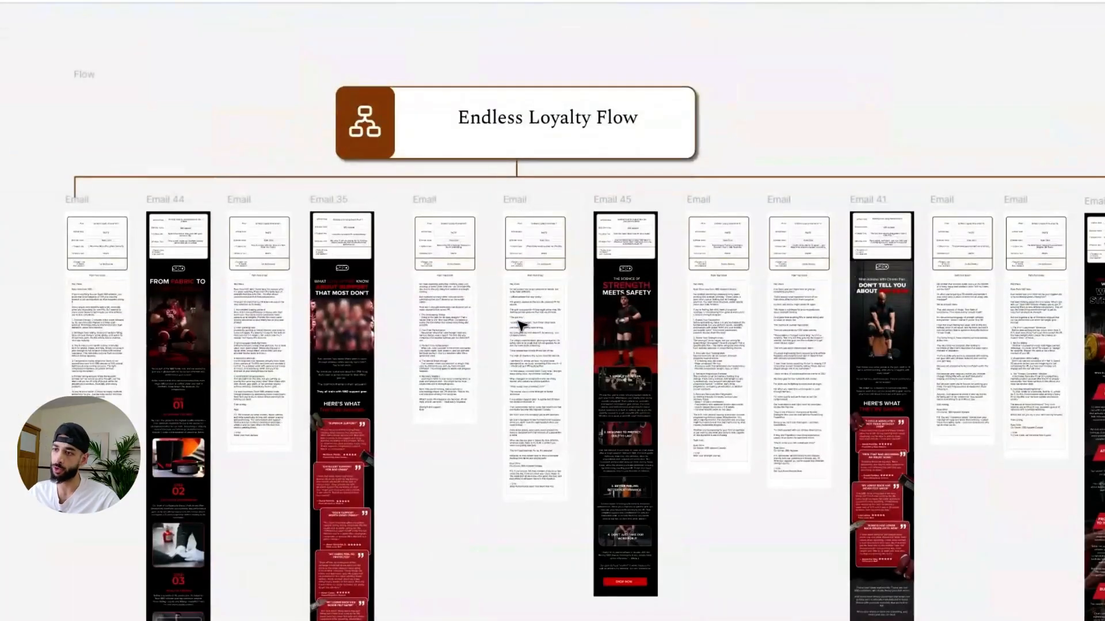